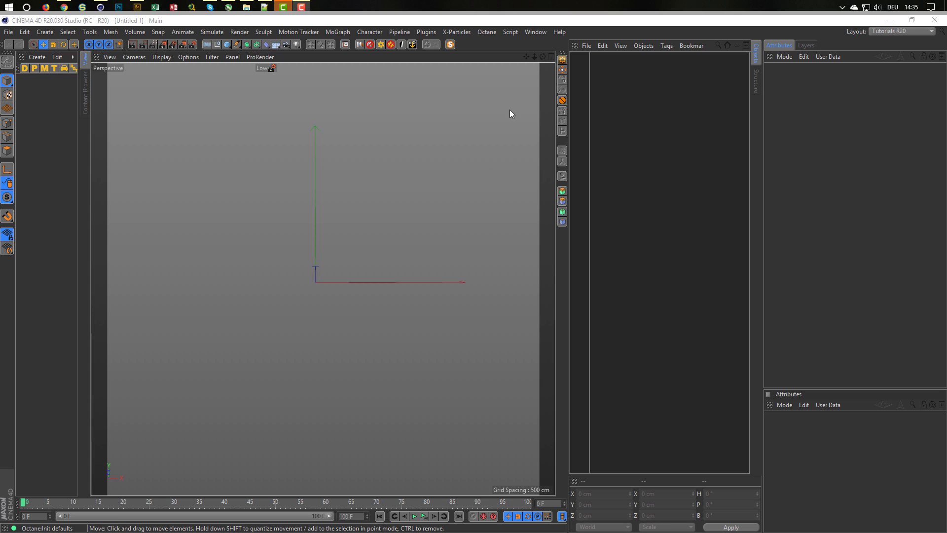
# Step: Add a cube to the scene and orbit to view it at an angle
pyautogui.click(546, 23)
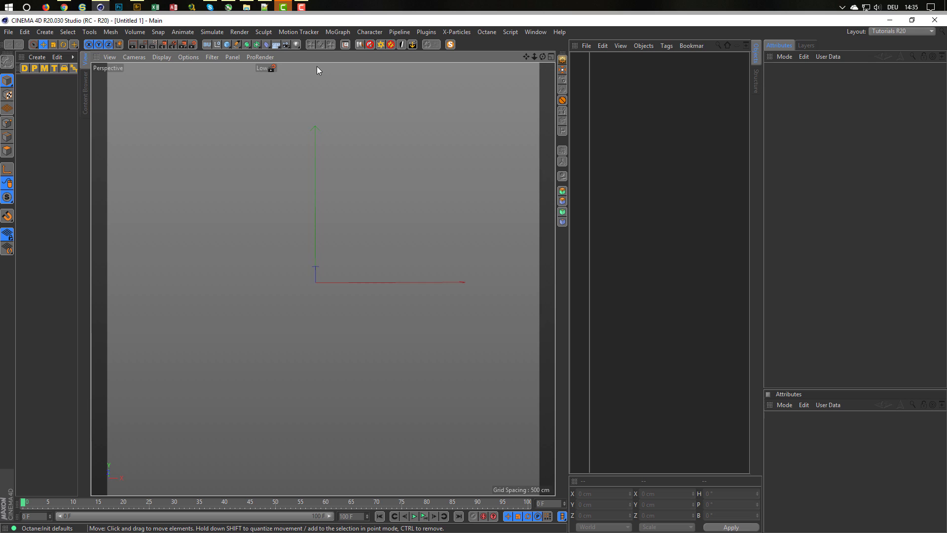
pyautogui.click(227, 44)
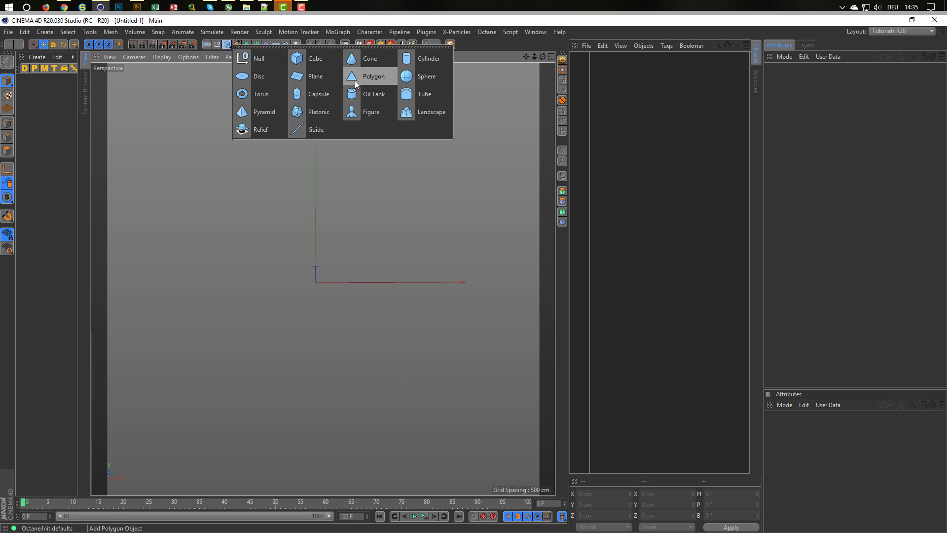
pyautogui.click(313, 60)
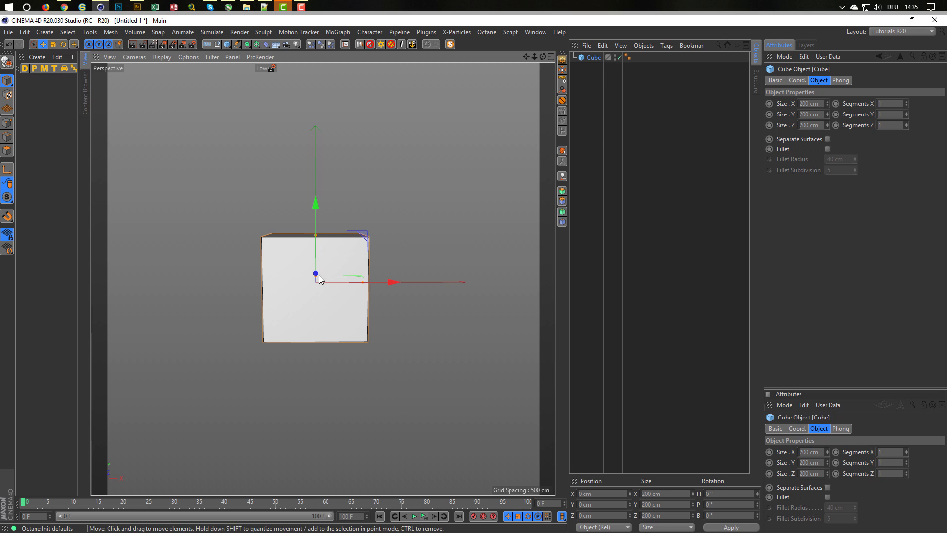
pyautogui.moveTo(542, 57); pyautogui.dragTo(266, 57)
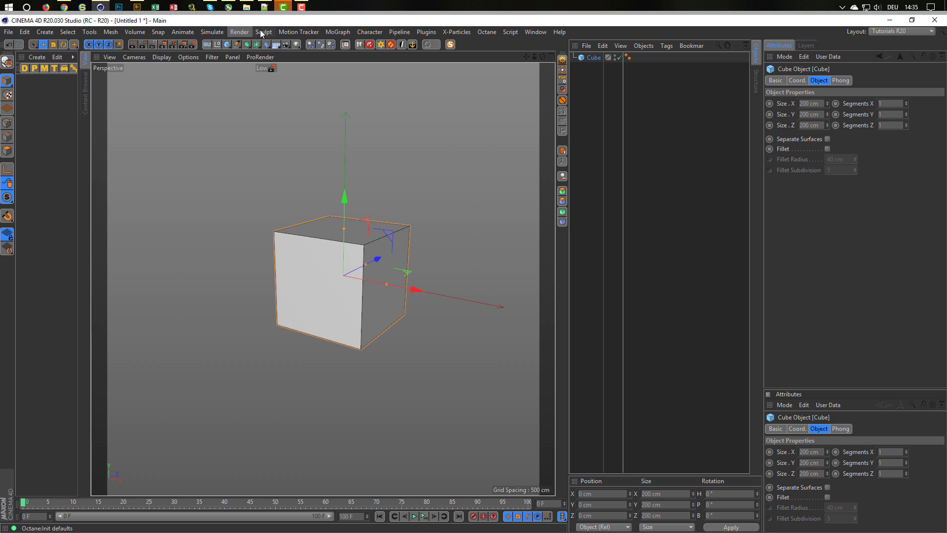
# Step: Fracture the cube with Voronoi Fracture and set the Point Generator amount to 200
pyautogui.click(338, 32)
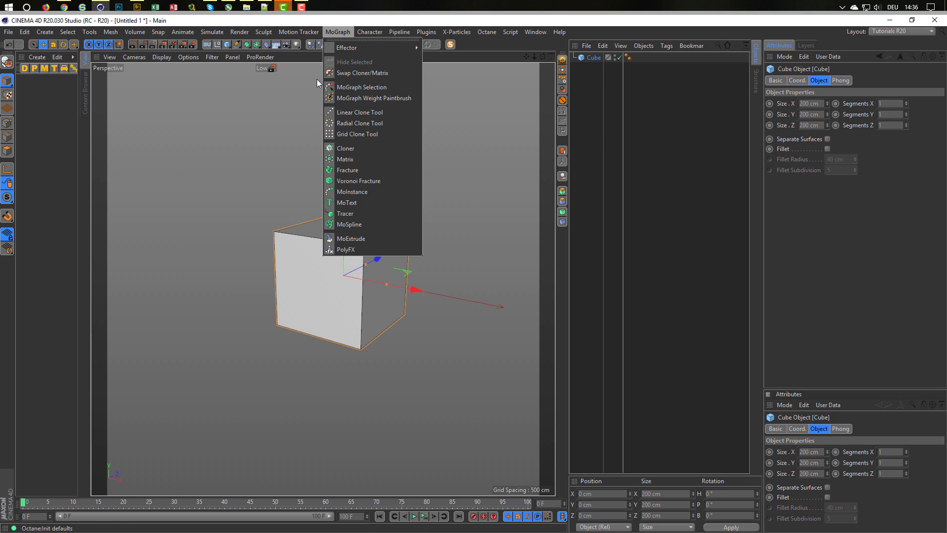
pyautogui.click(368, 181)
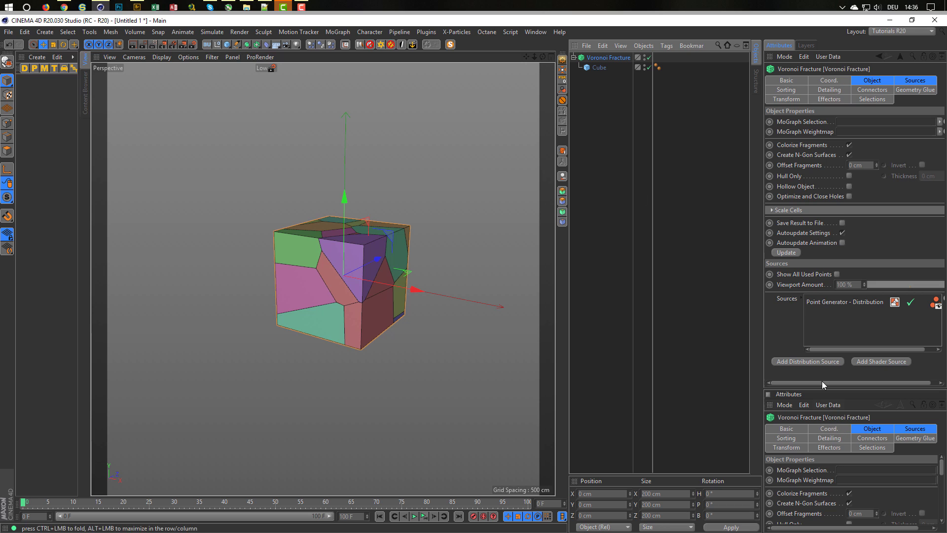
pyautogui.click(839, 304)
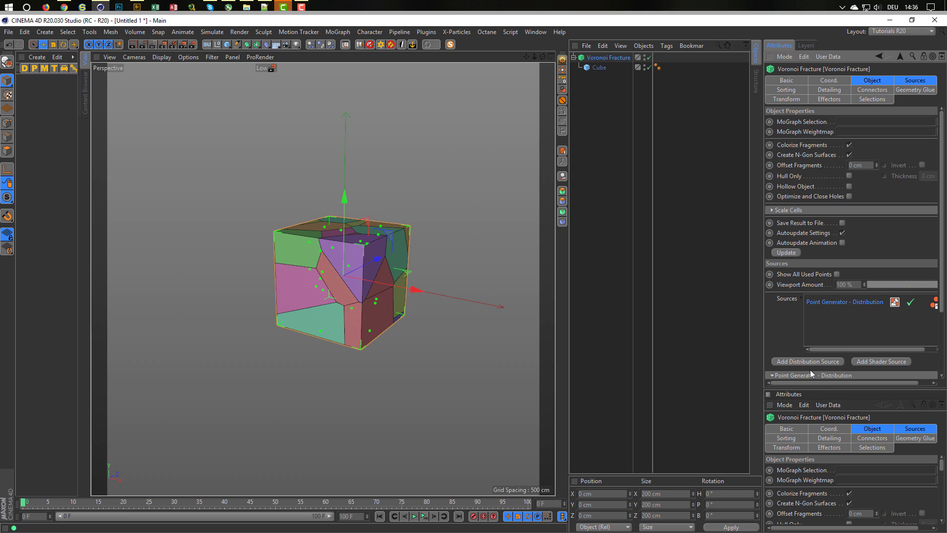
pyautogui.moveTo(810, 384); pyautogui.dragTo(808, 459)
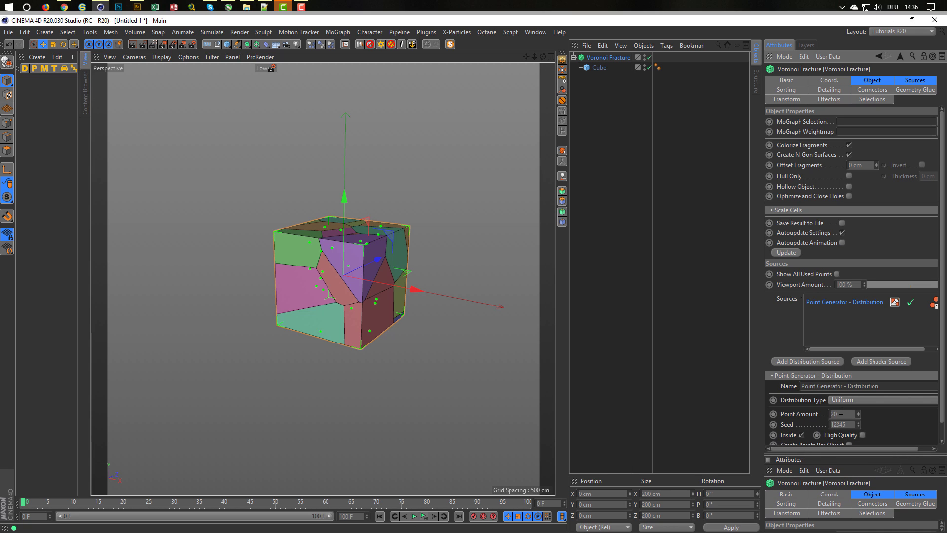
pyautogui.click(914, 81)
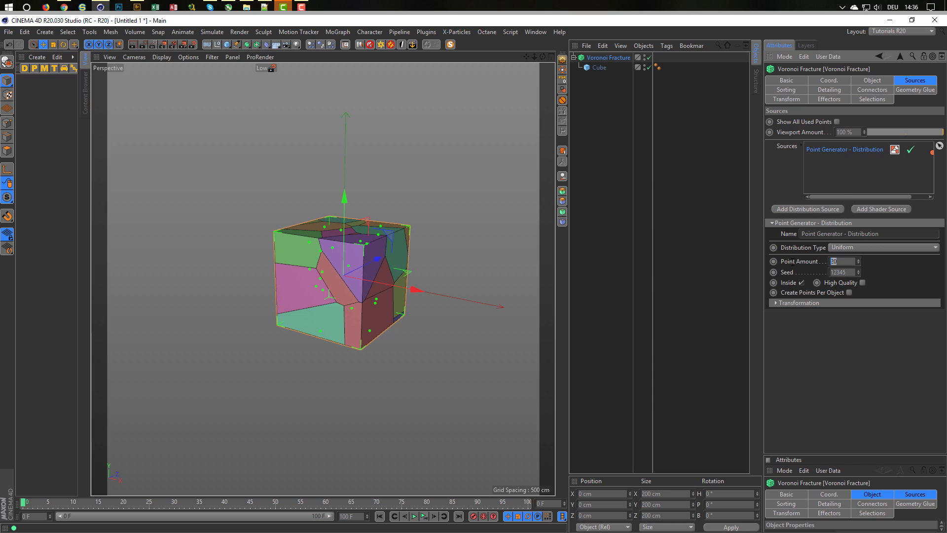
pyautogui.write('0')
pyautogui.press('Return')
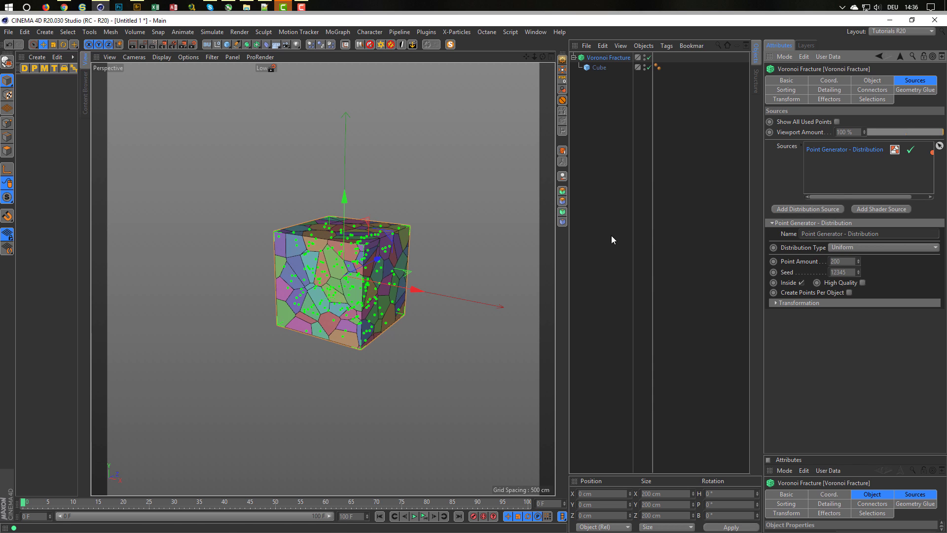
pyautogui.scroll(5, 431, 250)
pyautogui.moveTo(431, 250)
pyautogui.keyDown('alt'); pyautogui.mouseDown()
pyautogui.moveTo(443, 225)
pyautogui.moveTo(412, 249)
pyautogui.moveTo(416, 236)
pyautogui.mouseUp(); pyautogui.keyUp('alt')
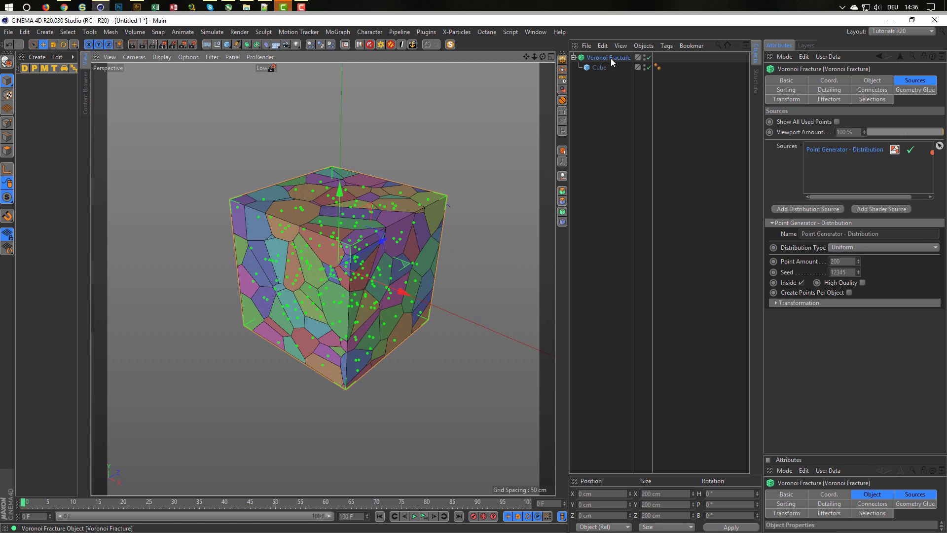
# Step: Add a Random effector with Visibility checked and orbit around the scattered fragments
pyautogui.click(270, 35)
pyautogui.moveTo(370, 48)
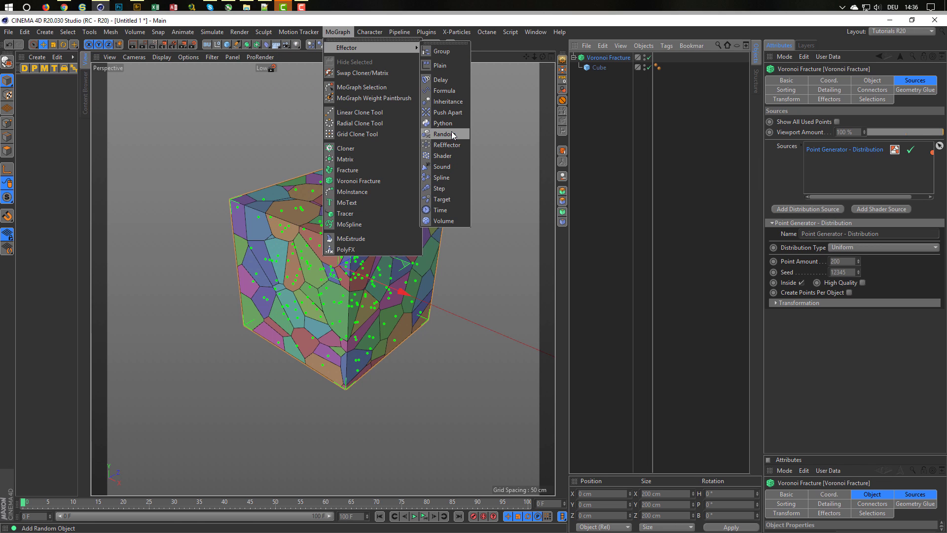
pyautogui.click(445, 134)
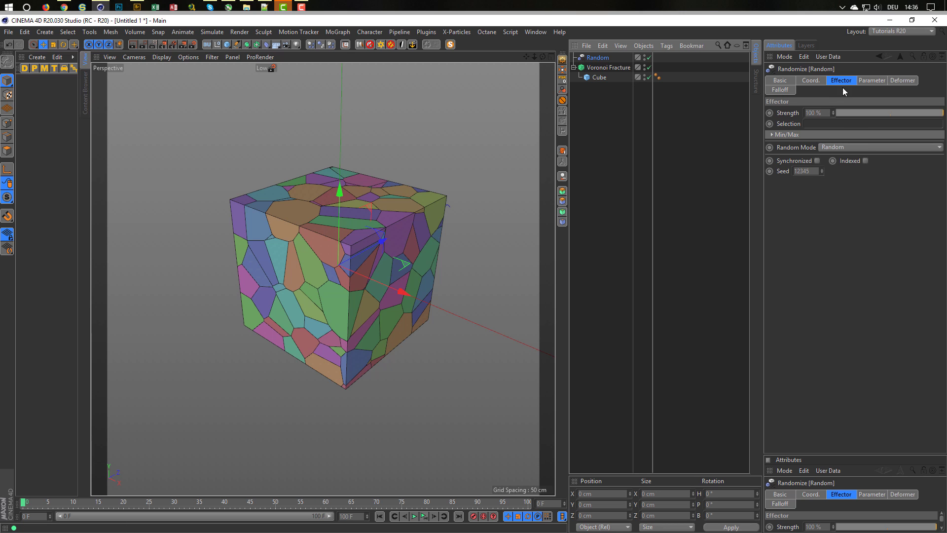
pyautogui.click(870, 80)
pyautogui.click(885, 231)
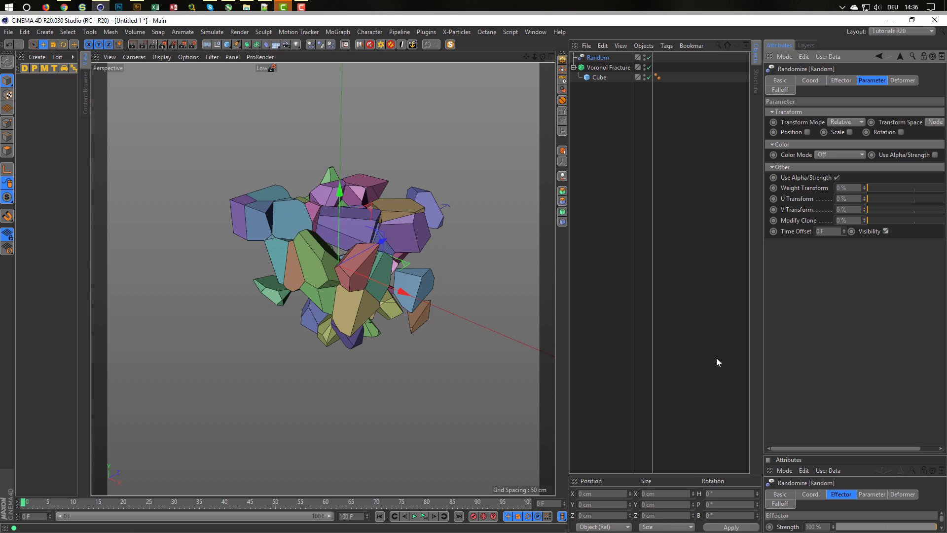
pyautogui.moveTo(292, 242)
pyautogui.keyDown('alt'); pyautogui.mouseDown()
pyautogui.moveTo(196, 334)
pyautogui.moveTo(221, 263)
pyautogui.moveTo(121, 247)
pyautogui.moveTo(207, 265)
pyautogui.moveTo(418, 257)
pyautogui.moveTo(326, 255)
pyautogui.moveTo(349, 233)
pyautogui.mouseUp(); pyautogui.keyUp('alt')
pyautogui.scroll(3, 348, 233)
pyautogui.scroll(3, 431, 268)
pyautogui.moveTo(431, 267)
pyautogui.keyDown('alt'); pyautogui.mouseDown()
pyautogui.moveTo(434, 279)
pyautogui.moveTo(302, 220)
pyautogui.moveTo(384, 241)
pyautogui.moveTo(266, 279)
pyautogui.moveTo(330, 252)
pyautogui.moveTo(283, 243)
pyautogui.moveTo(322, 231)
pyautogui.mouseUp(); pyautogui.keyUp('alt')
pyautogui.scroll(-3, 303, 220)
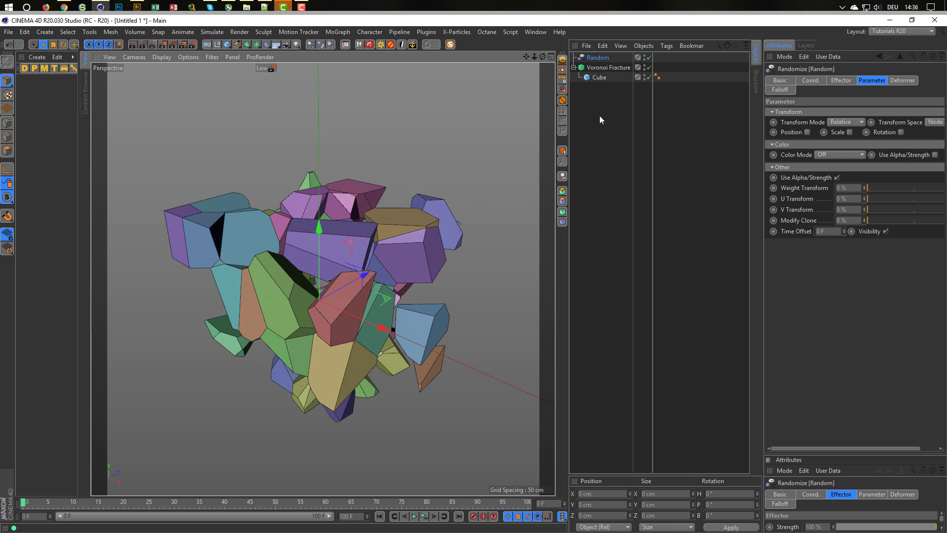
# Step: Bake the Voronoi Fracture with Current State to Object, disable the original, and expand the new group
pyautogui.click(594, 68)
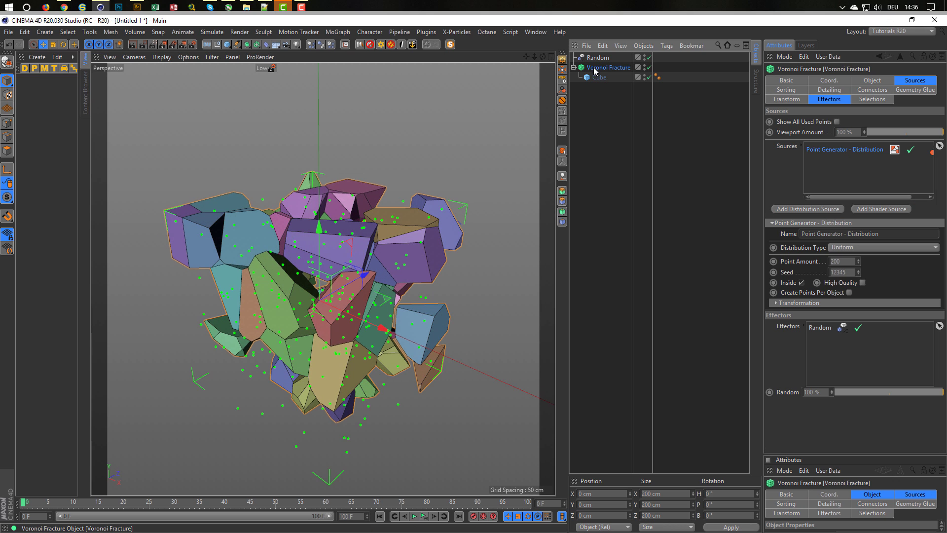
pyautogui.click(562, 150)
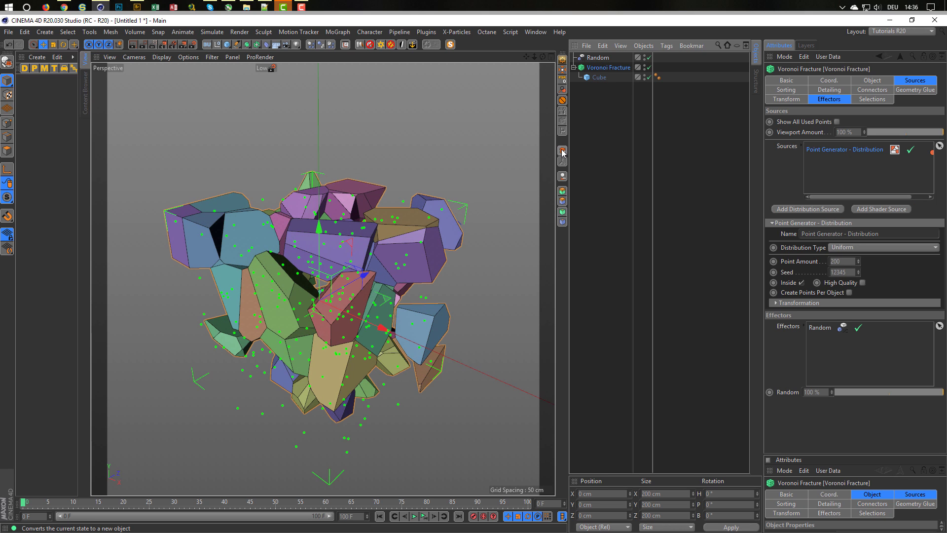
pyautogui.click(648, 68)
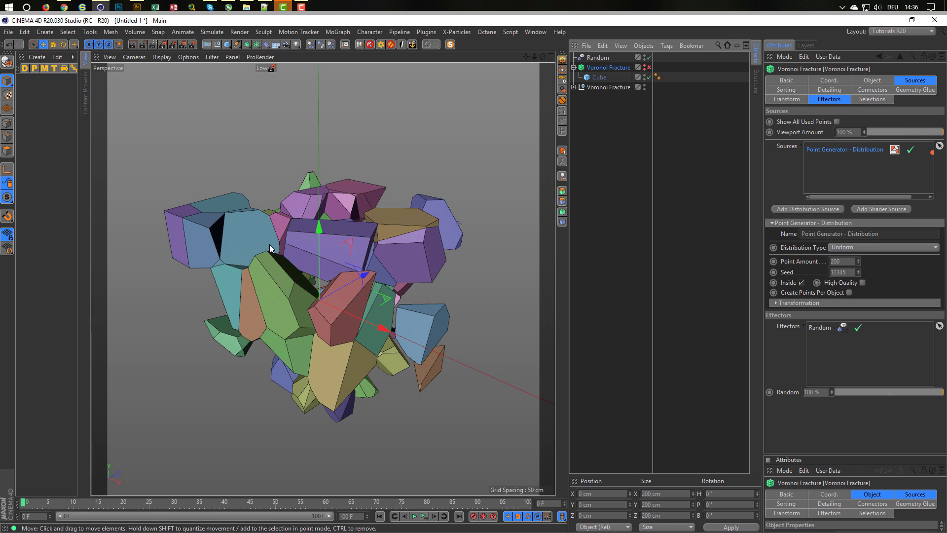
pyautogui.click(574, 87)
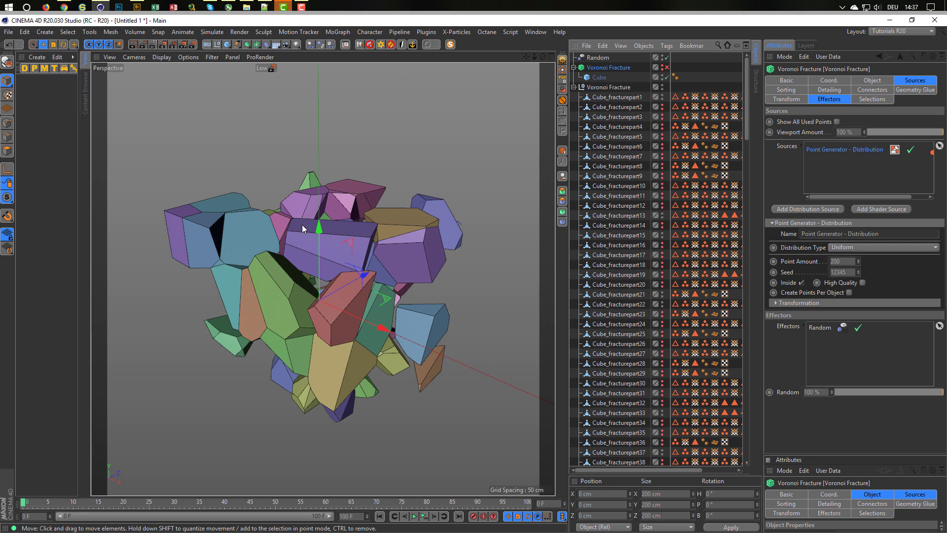
pyautogui.moveTo(302, 224)
pyautogui.keyDown('alt'); pyautogui.mouseDown()
pyautogui.moveTo(190, 186)
pyautogui.moveTo(319, 417)
pyautogui.moveTo(365, 301)
pyautogui.mouseUp(); pyautogui.keyUp('alt')
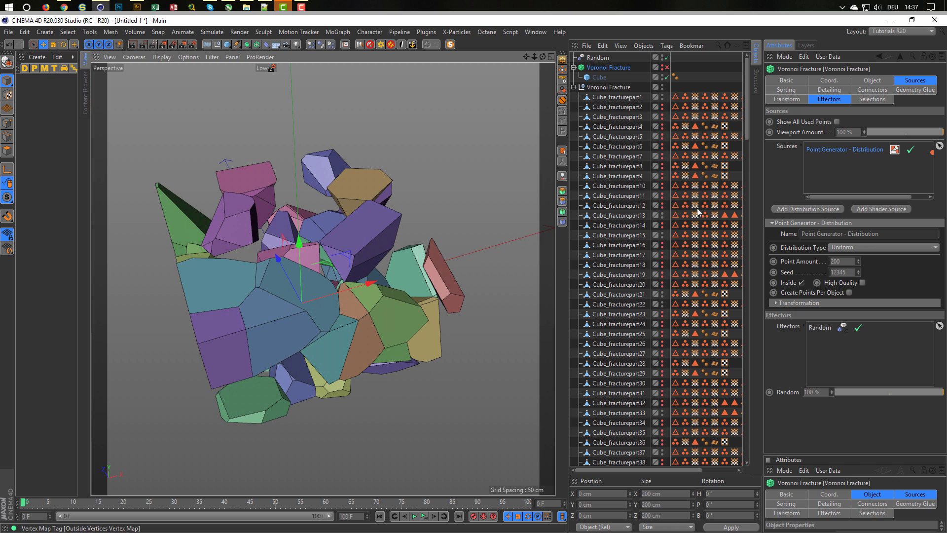
pyautogui.scroll(-5, 348, 263)
pyautogui.moveTo(301, 281)
pyautogui.keyDown('alt'); pyautogui.mouseDown()
pyautogui.moveTo(288, 300)
pyautogui.moveTo(266, 296)
pyautogui.mouseUp(); pyautogui.keyUp('alt')
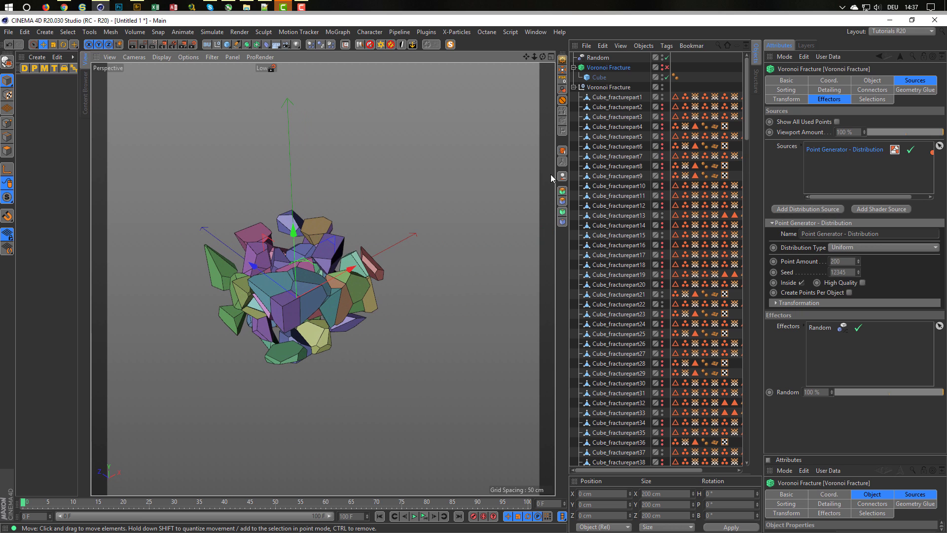
# Step: Connect all 200 baked pieces into one object, then delete the converted Voronoi Fracture group
pyautogui.click(609, 88)
pyautogui.hotkey('ctrl', 'a')
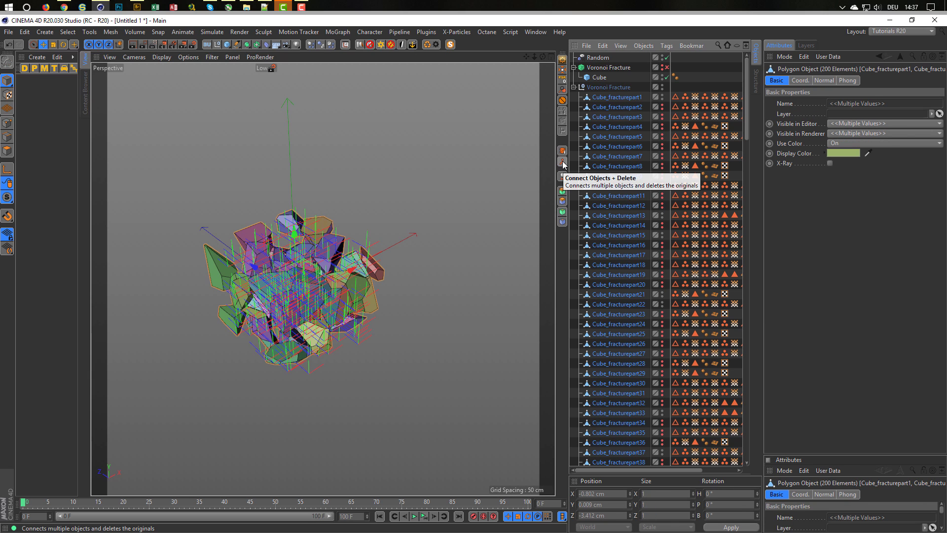
pyautogui.click(563, 161)
pyautogui.moveTo(493, 208)
pyautogui.keyDown('alt'); pyautogui.mouseDown()
pyautogui.moveTo(383, 365)
pyautogui.moveTo(279, 309)
pyautogui.moveTo(333, 300)
pyautogui.moveTo(351, 309)
pyautogui.moveTo(425, 289)
pyautogui.mouseUp(); pyautogui.keyUp('alt')
pyautogui.click(605, 88)
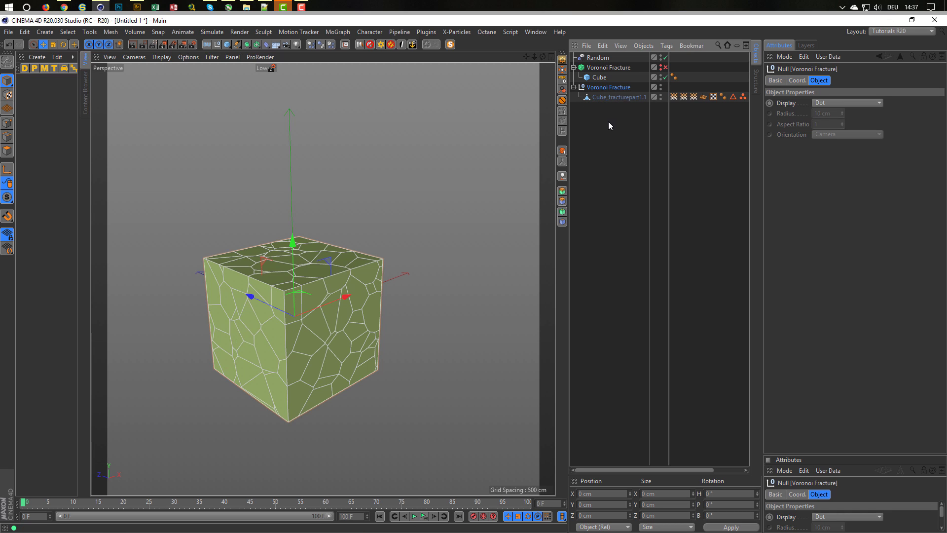
pyautogui.press('Delete')
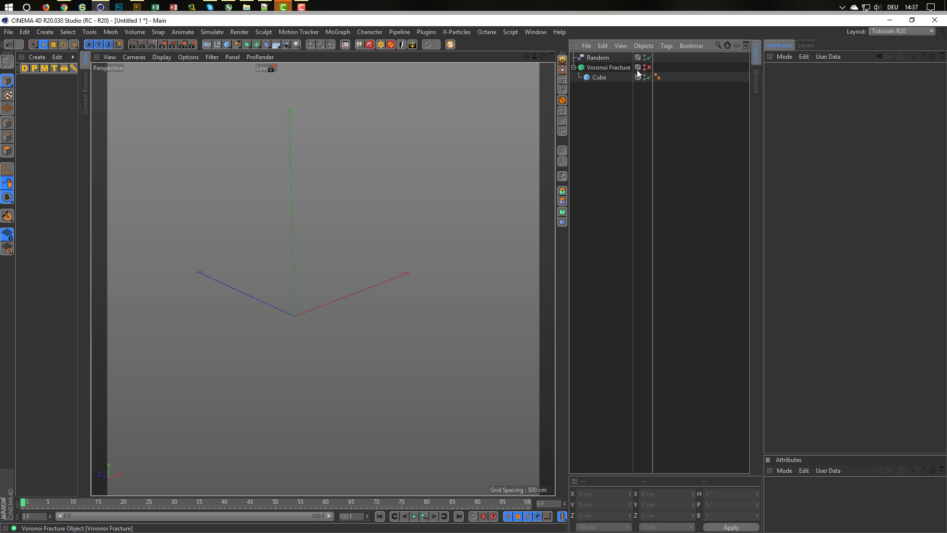
# Step: Re-enable Voronoi Fracture, bake it again with Current State to Object, and select the new group
pyautogui.click(648, 67)
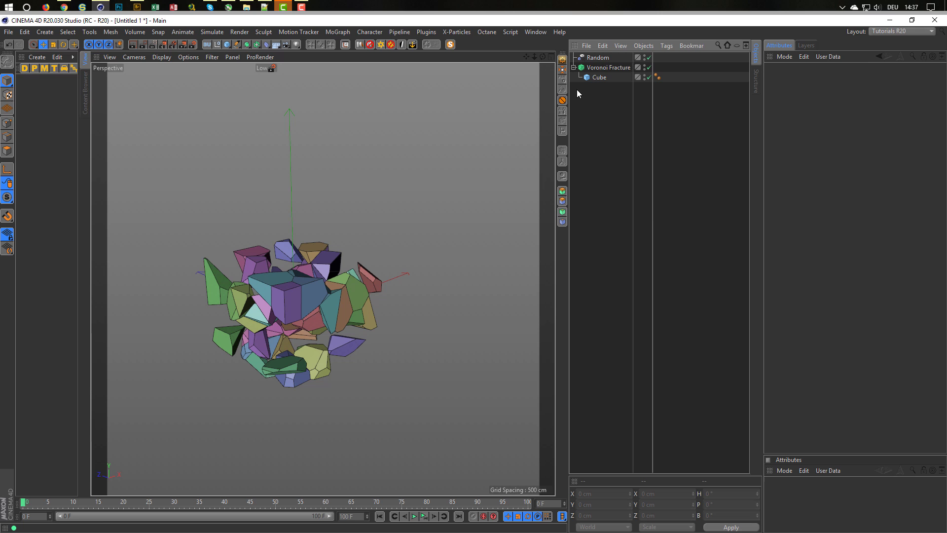
pyautogui.click(596, 68)
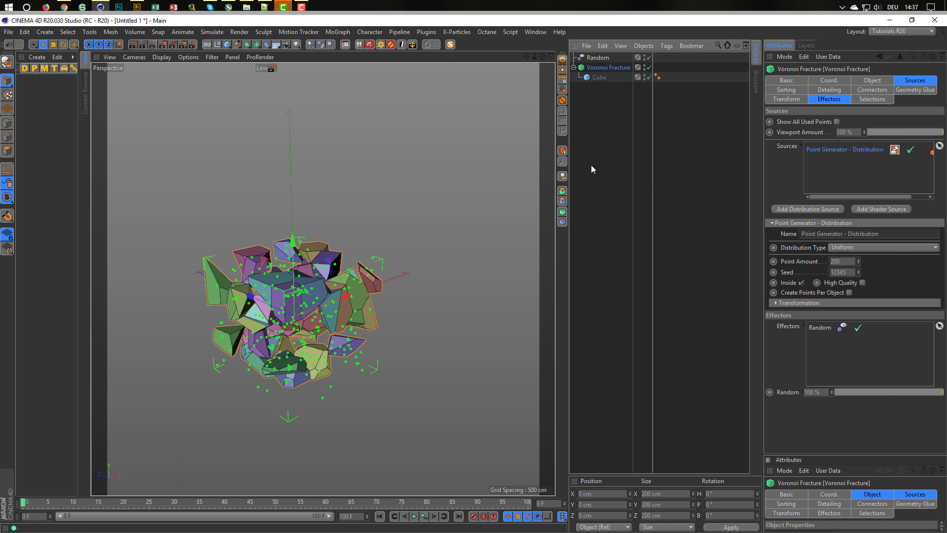
pyautogui.click(563, 150)
pyautogui.click(580, 88)
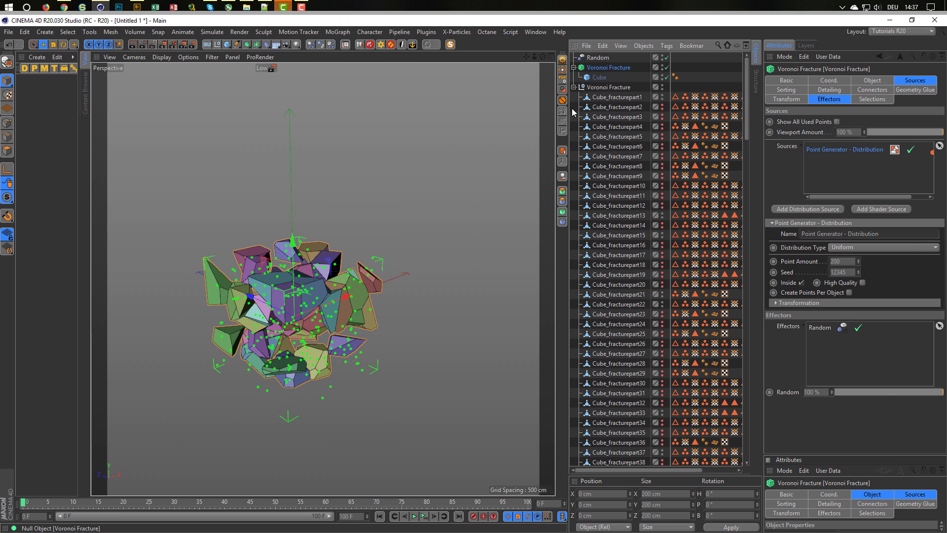
pyautogui.click(604, 88)
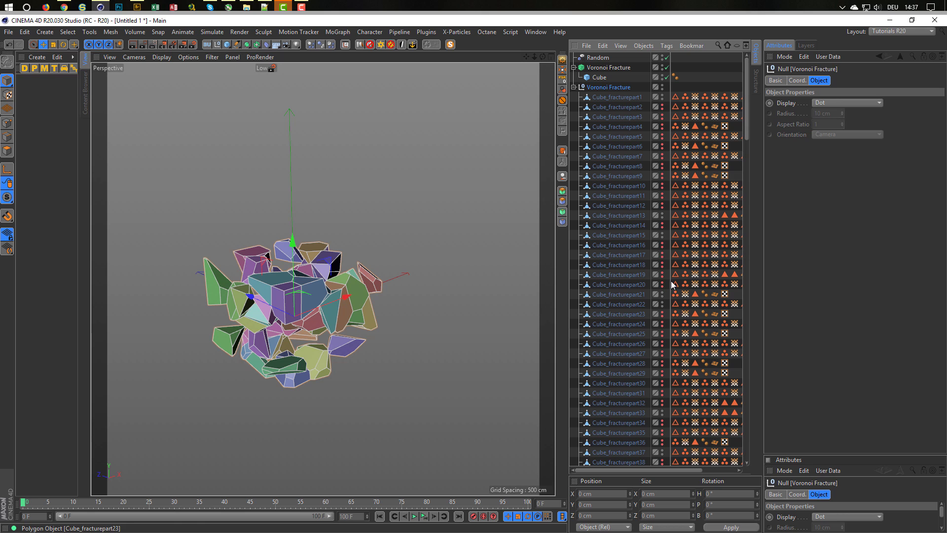
# Step: Run the SelectInvisibleChilds script to select the 151 hidden pieces, then delete them
pyautogui.click(511, 33)
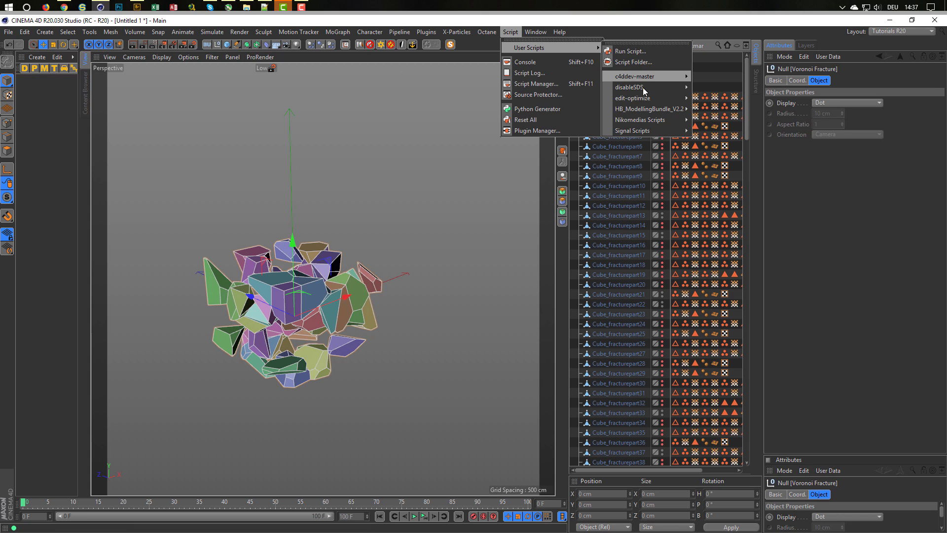
pyautogui.moveTo(640, 119)
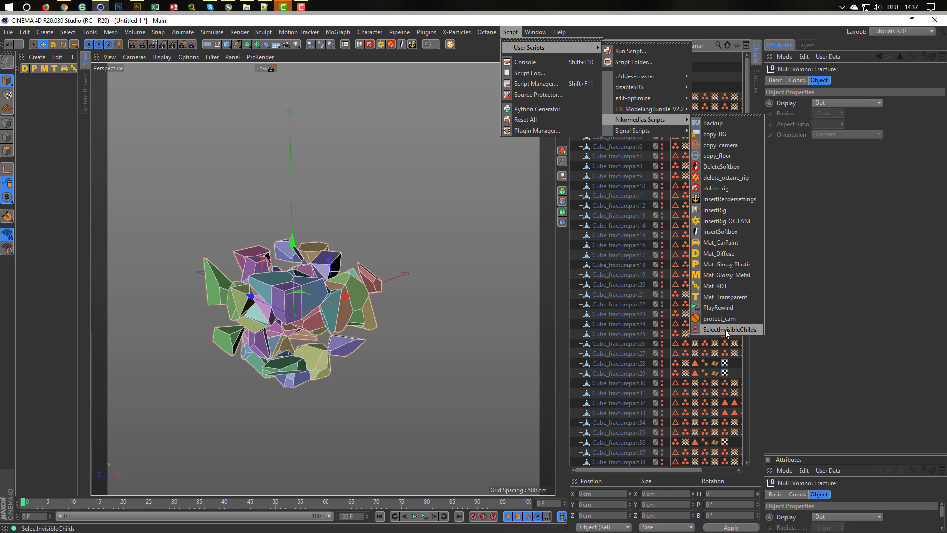
pyautogui.click(728, 329)
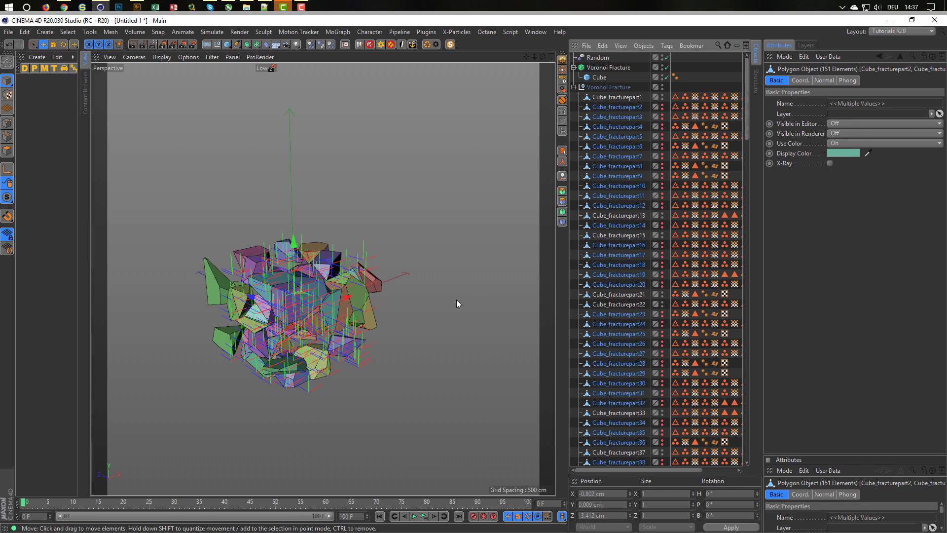
pyautogui.press('Delete')
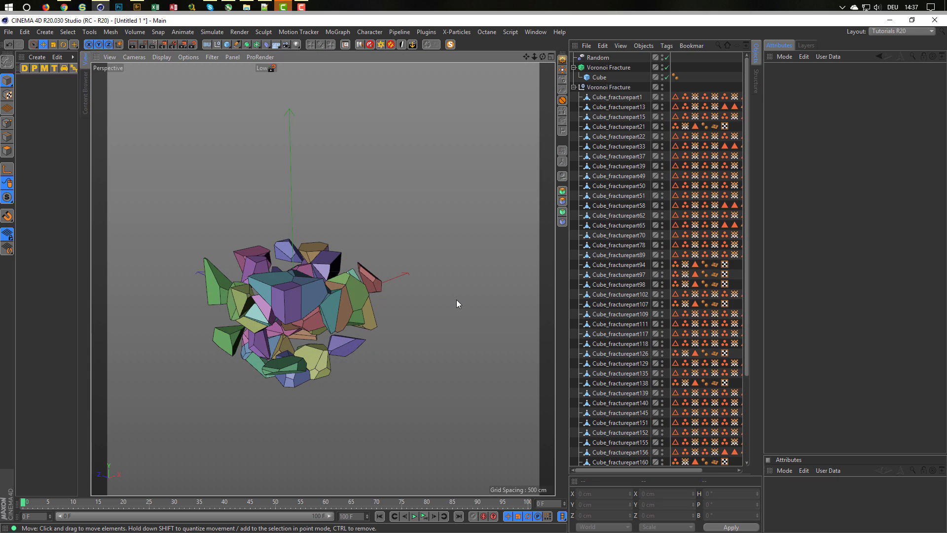
# Step: Connect the remaining visible pieces into a single object, Cube_fracturepart1.1
pyautogui.middleClick(604, 86)
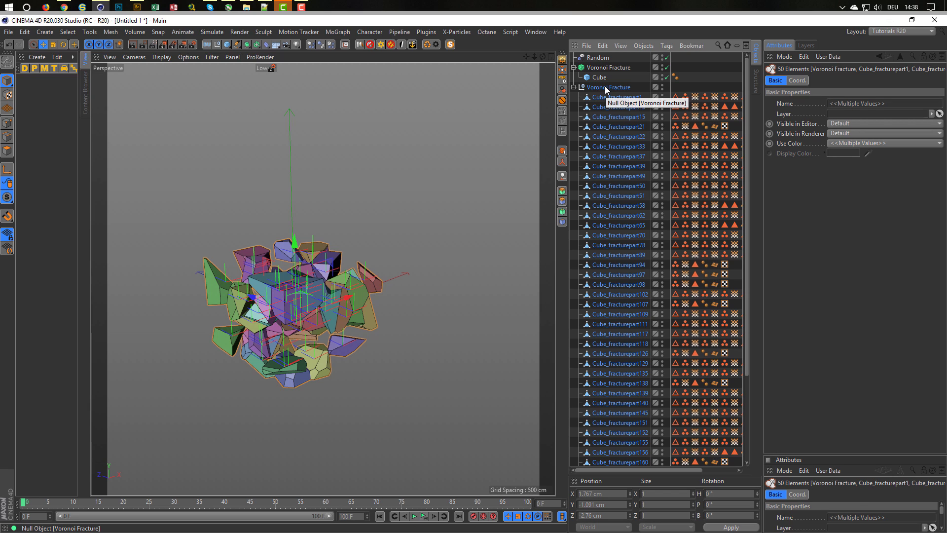
pyautogui.keyDown('ctrl'); pyautogui.click(604, 86); pyautogui.keyUp('ctrl')
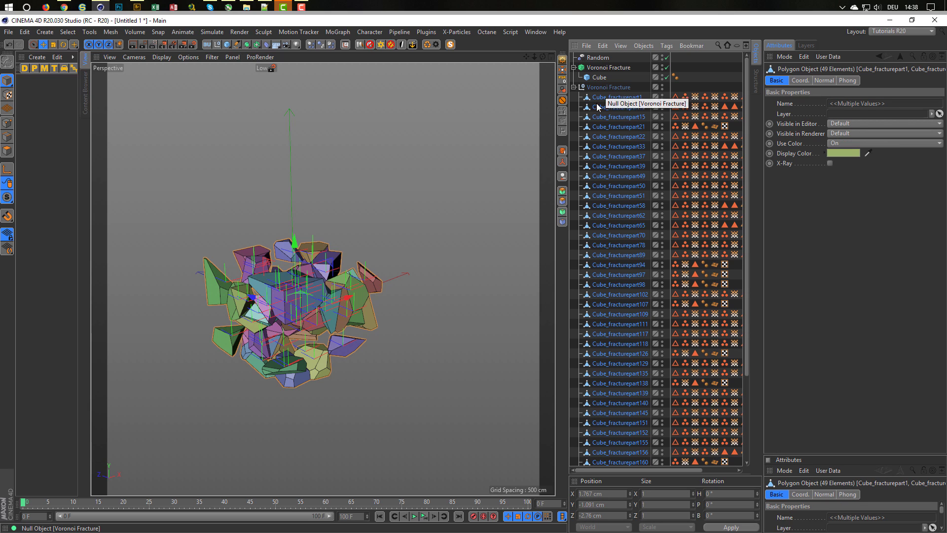
pyautogui.click(563, 163)
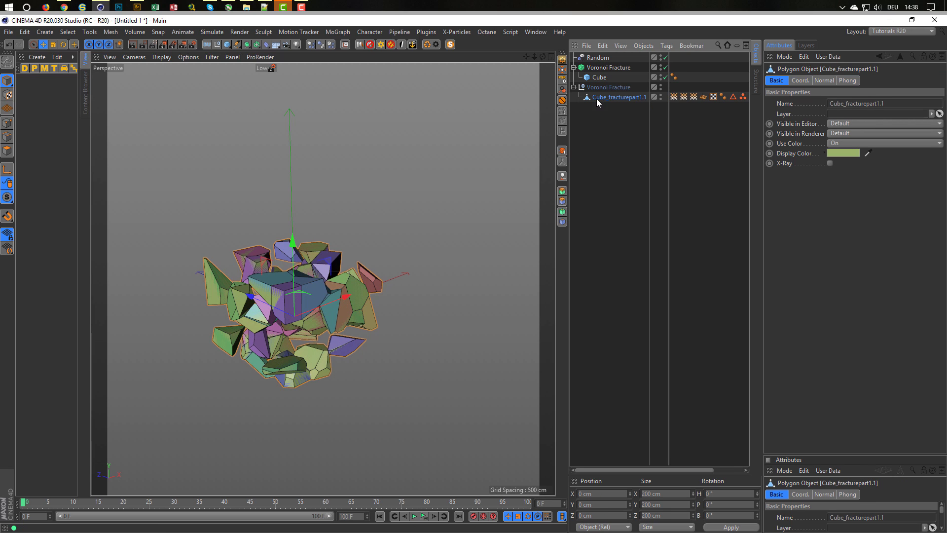
pyautogui.keyDown('alt'); pyautogui.moveTo(363, 335); pyautogui.dragTo(287, 310); pyautogui.keyUp('alt')
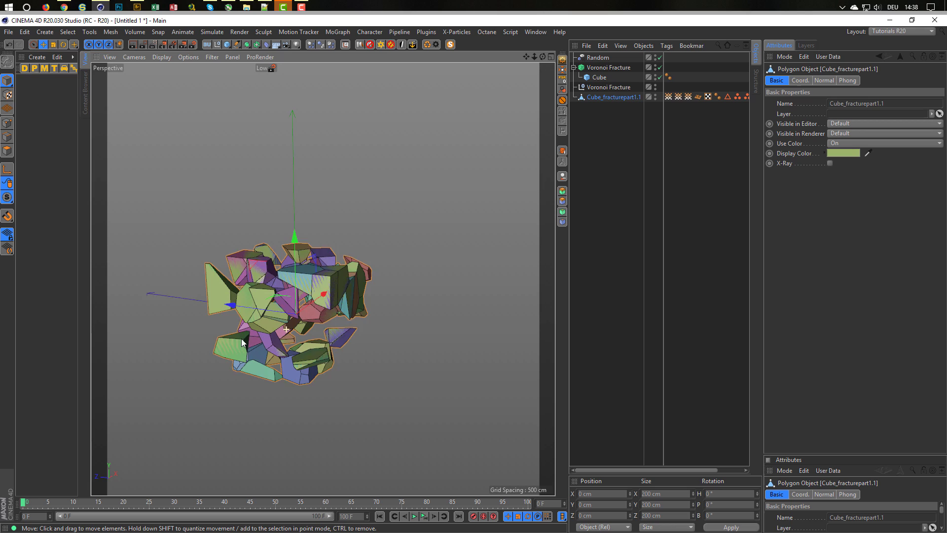
pyautogui.scroll(3, 286, 310)
# Step: Switch off the live Voronoi Fracture, orbit the view, and select the baked group
pyautogui.click(658, 67)
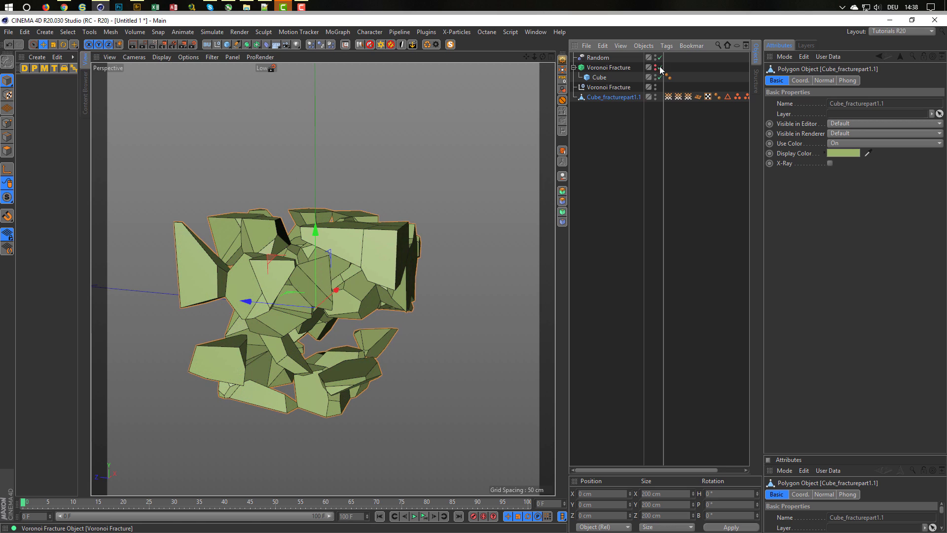
pyautogui.moveTo(312, 300)
pyautogui.keyDown('alt'); pyautogui.mouseDown()
pyautogui.moveTo(385, 245)
pyautogui.moveTo(248, 388)
pyautogui.moveTo(322, 311)
pyautogui.moveTo(276, 348)
pyautogui.moveTo(365, 232)
pyautogui.moveTo(383, 191)
pyautogui.moveTo(366, 198)
pyautogui.moveTo(311, 290)
pyautogui.moveTo(572, 190)
pyautogui.mouseUp(); pyautogui.keyUp('alt')
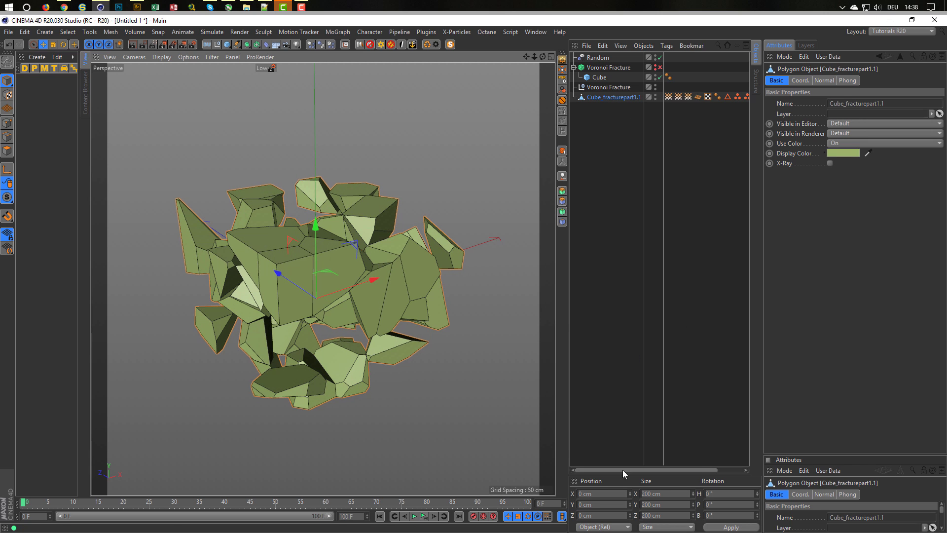
pyautogui.moveTo(322, 285)
pyautogui.keyDown('alt'); pyautogui.mouseDown()
pyautogui.moveTo(320, 257)
pyautogui.moveTo(254, 256)
pyautogui.moveTo(335, 247)
pyautogui.mouseUp(); pyautogui.keyUp('alt')
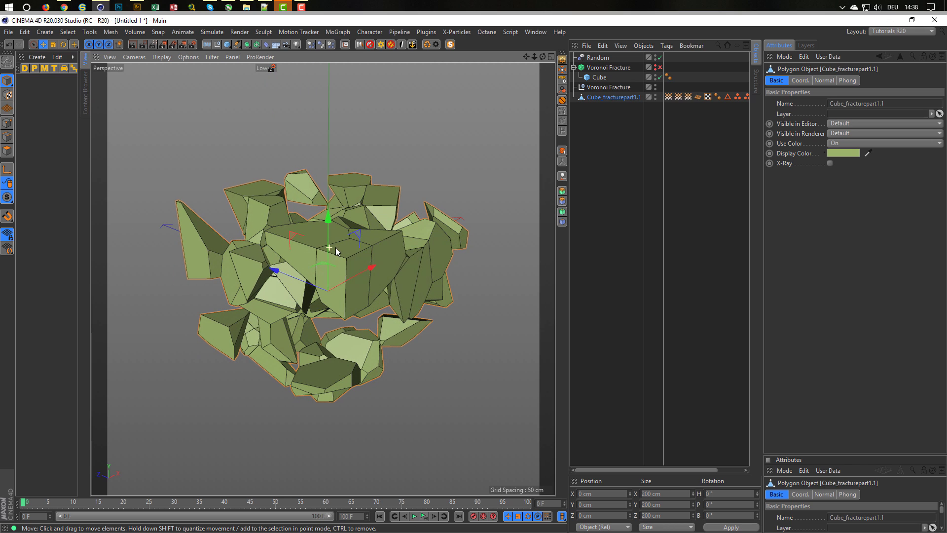
pyautogui.click(592, 89)
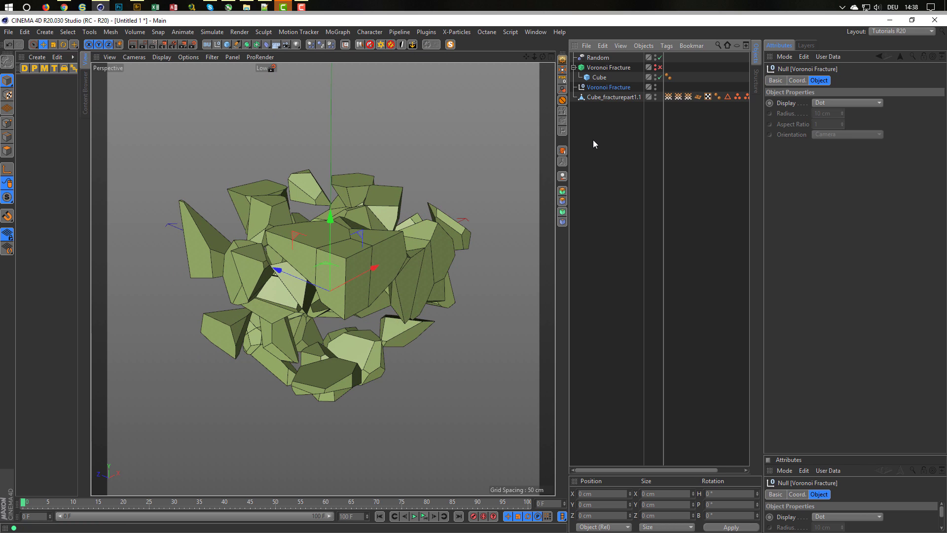
# Step: Undo the merge, then re-bake the enabled fracture into a new group and disable the original
pyautogui.hotkey('ctrl', 'z')
pyautogui.hotkey('ctrl', 'z')
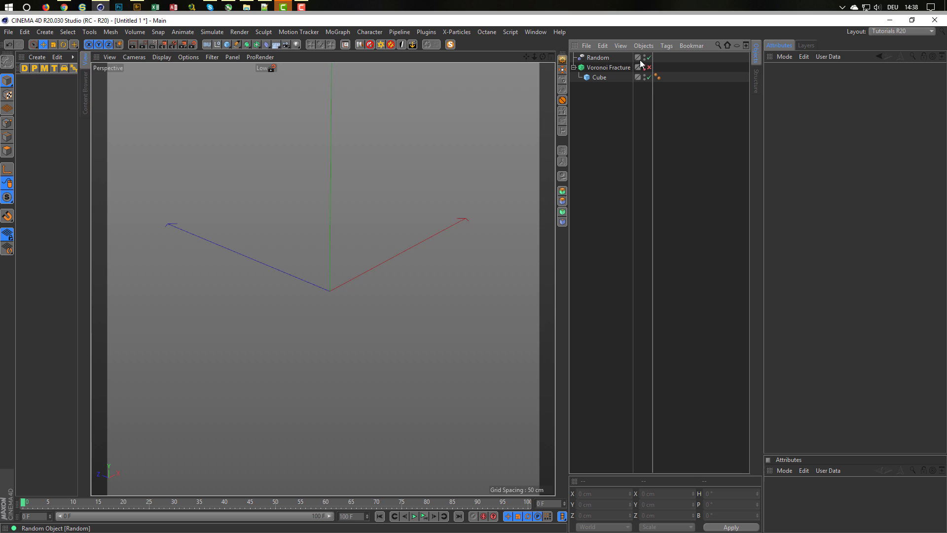
pyautogui.click(650, 67)
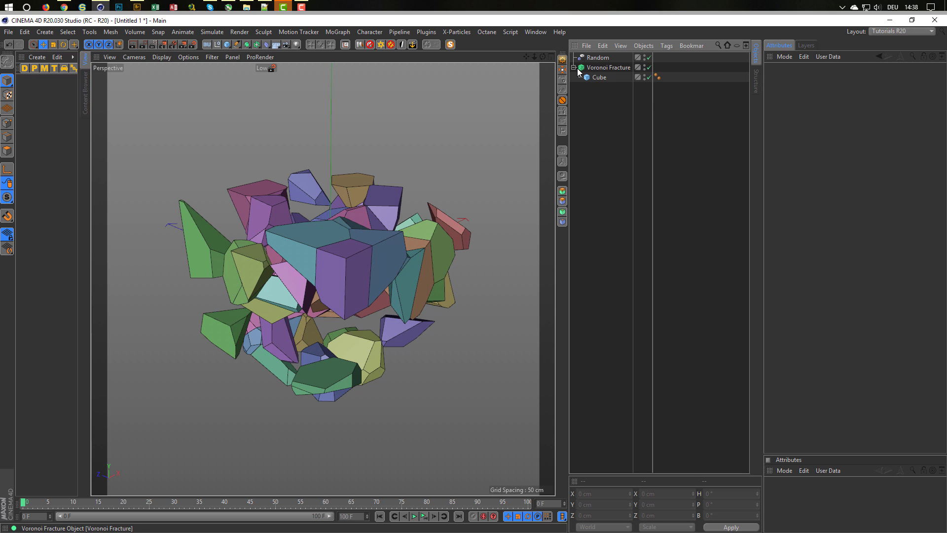
pyautogui.click(606, 67)
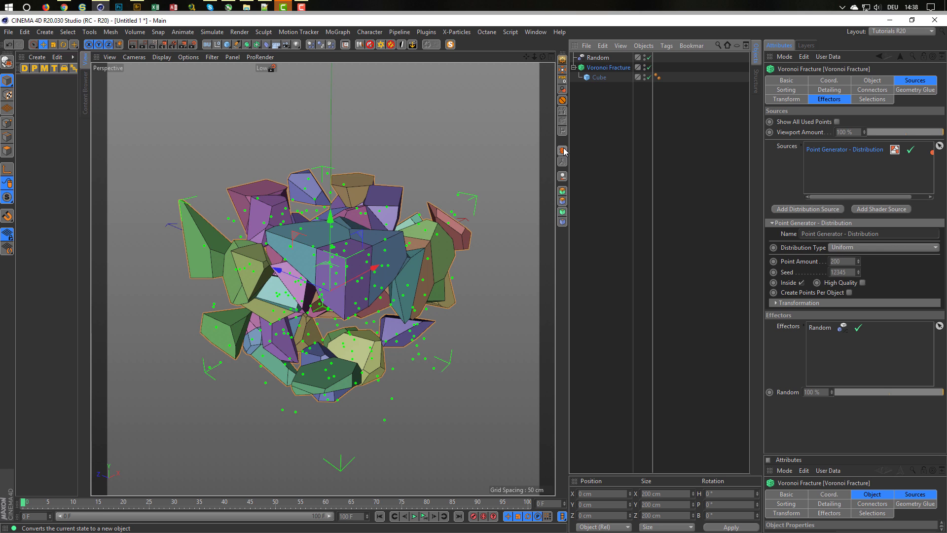
pyautogui.click(565, 151)
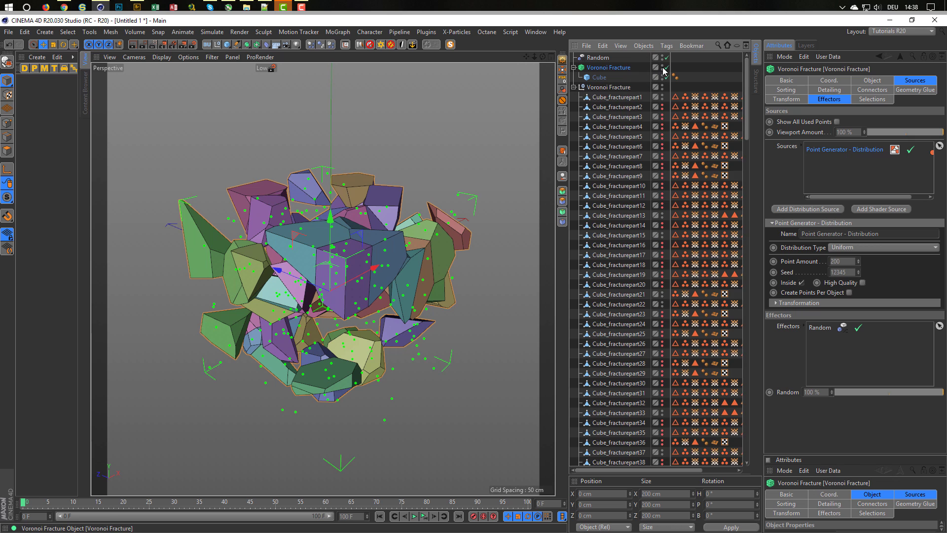
pyautogui.click(665, 67)
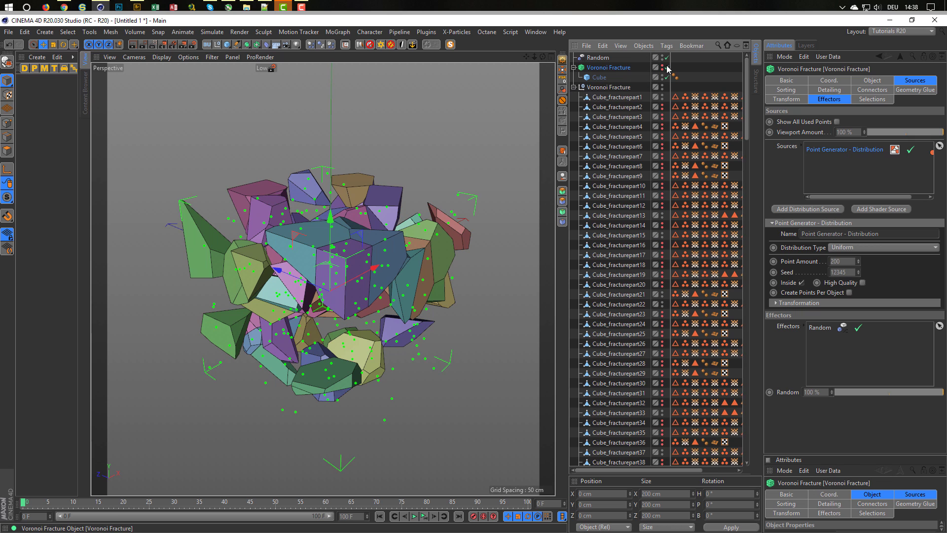
# Step: Select fracture pieces 3, 5 and 6–12, then the baked group, and bring up the user scripts list
pyautogui.click(630, 107)
pyautogui.keyDown('shift'); pyautogui.click(629, 128); pyautogui.keyUp('shift')
pyautogui.keyDown('shift'); pyautogui.click(630, 136); pyautogui.keyUp('shift')
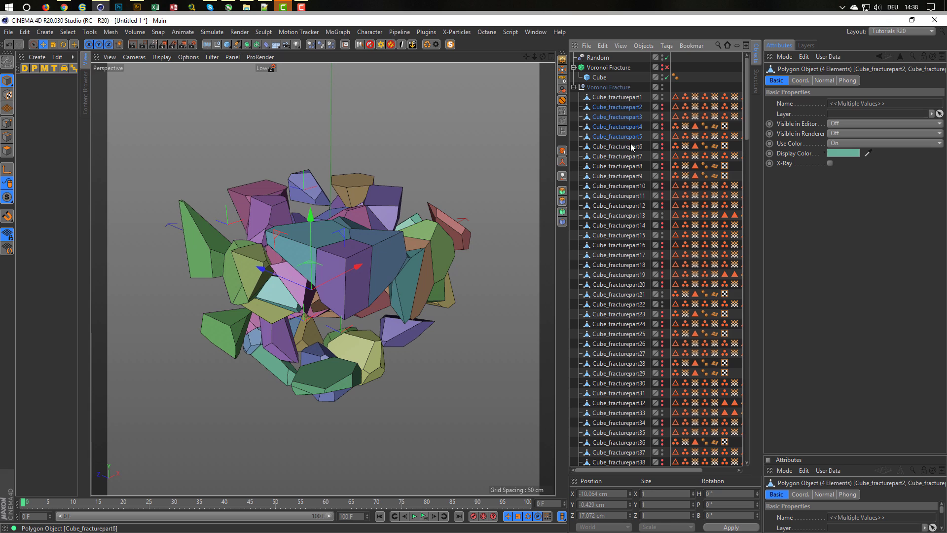
pyautogui.keyDown('shift'); pyautogui.click(637, 205); pyautogui.keyUp('shift')
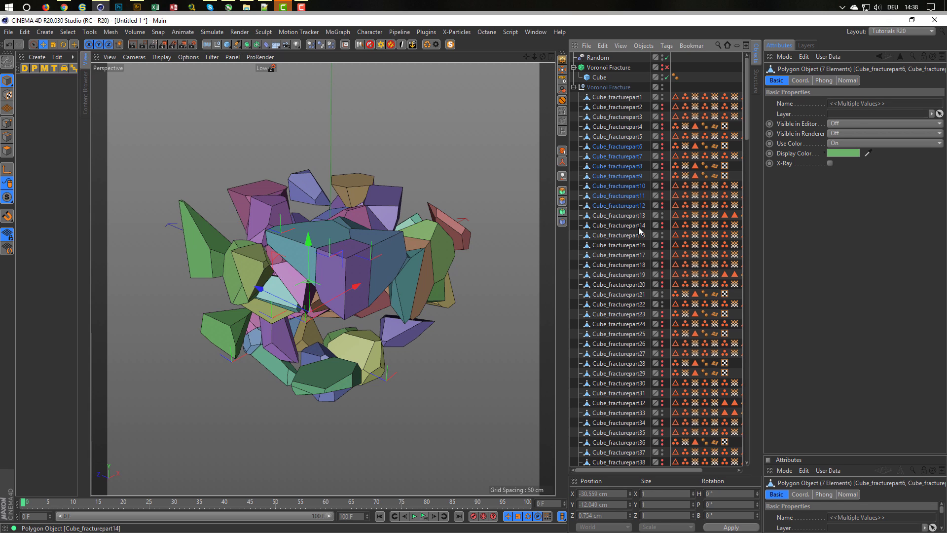
pyautogui.keyDown('ctrl'); pyautogui.click(632, 137); pyautogui.keyUp('ctrl')
pyautogui.keyDown('ctrl'); pyautogui.click(634, 117); pyautogui.keyUp('ctrl')
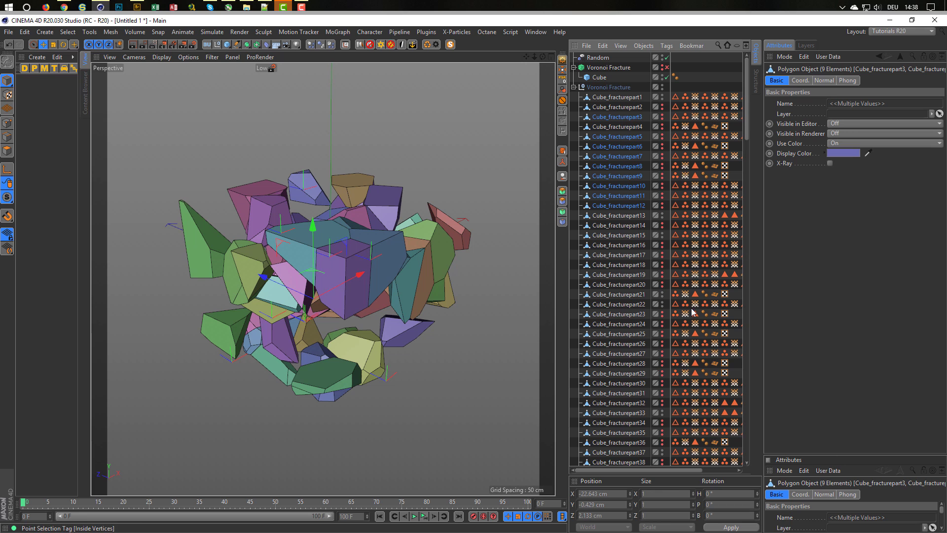
pyautogui.click(616, 87)
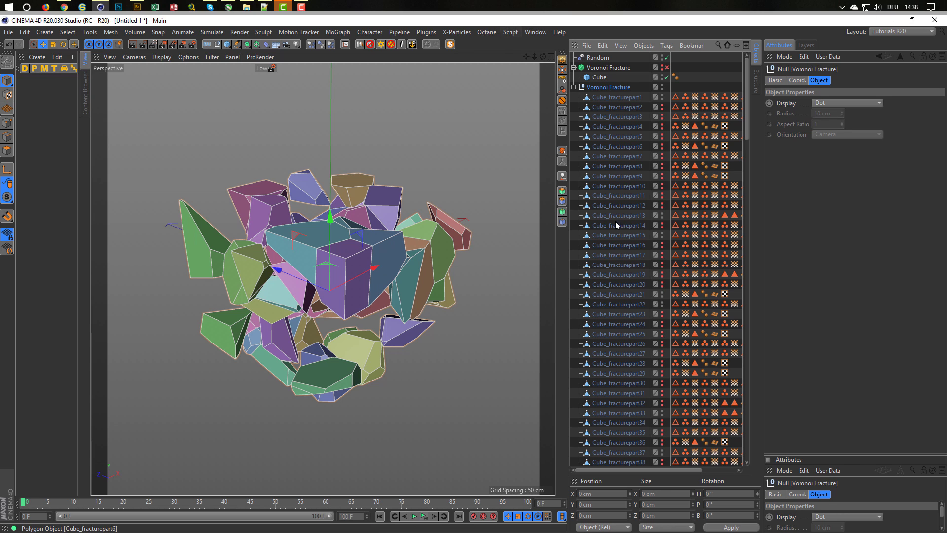
pyautogui.click(510, 31)
pyautogui.moveTo(529, 47)
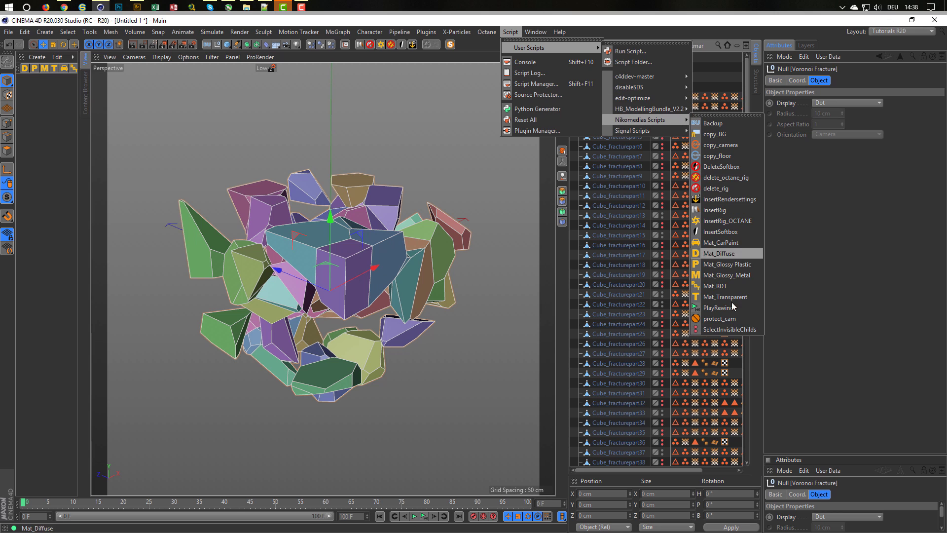
pyautogui.moveTo(640, 120)
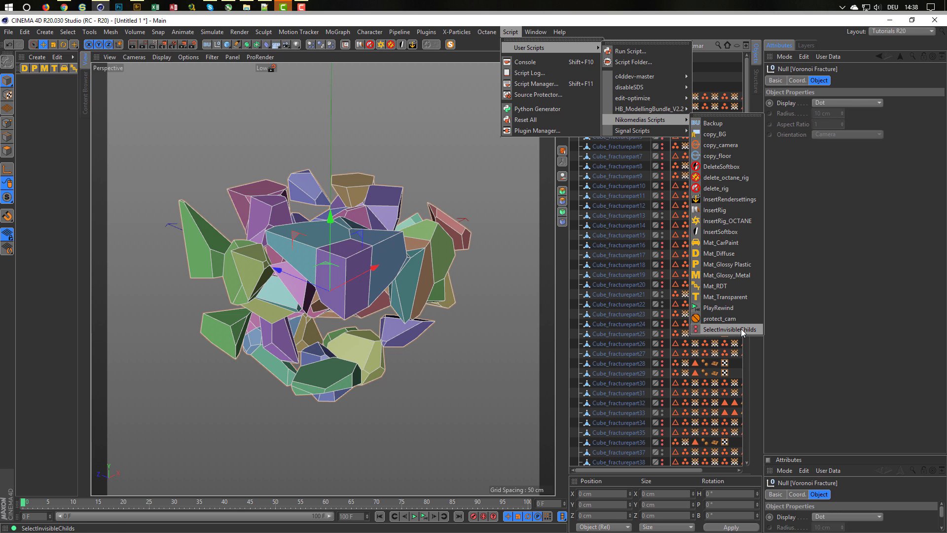
# Step: Delete the invisible pieces with SelectInvisibleChilds, collapse the group, and open the preferences folder
pyautogui.click(737, 331)
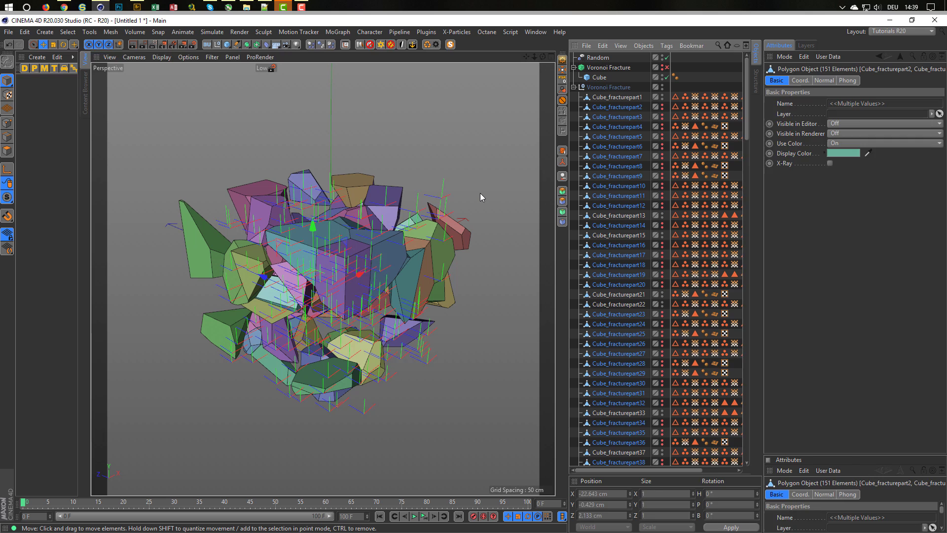
pyautogui.press('Delete')
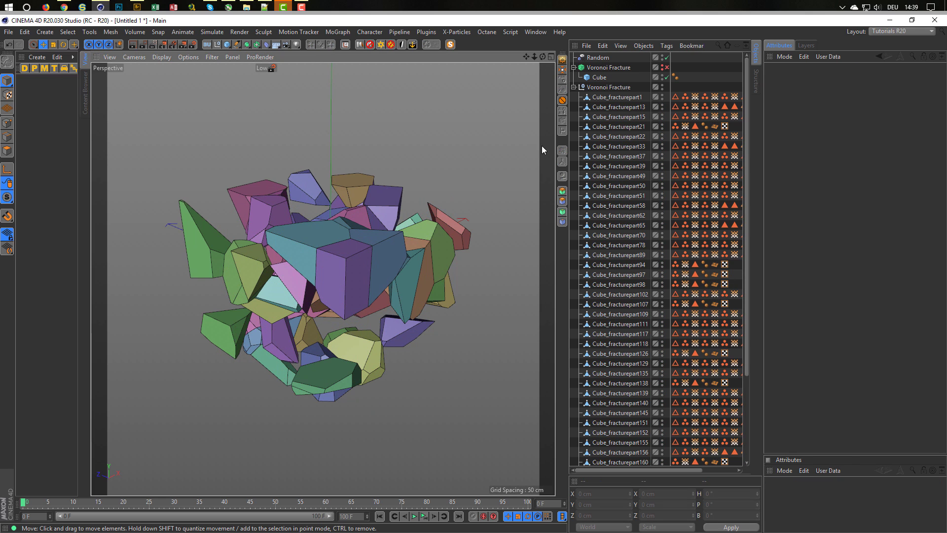
pyautogui.click(574, 87)
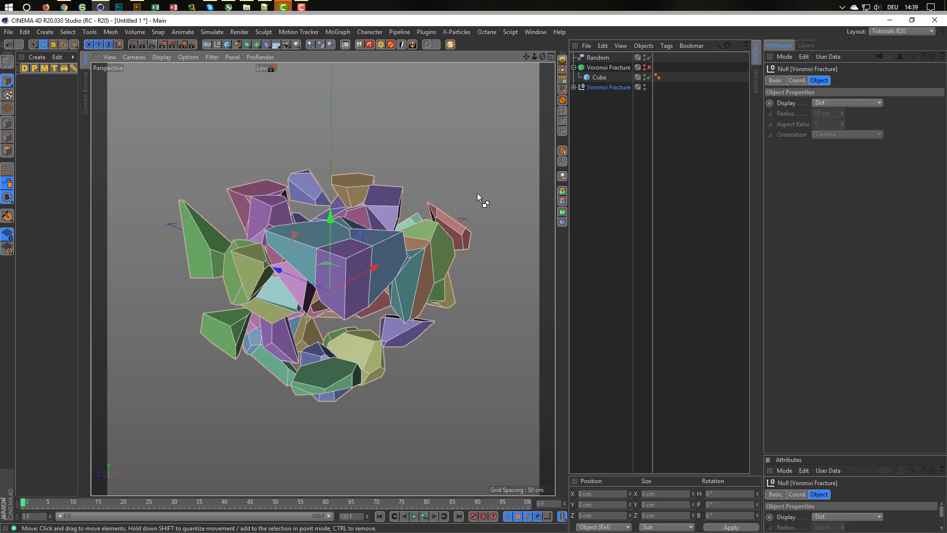
pyautogui.hotkey('ctrl', 'e')
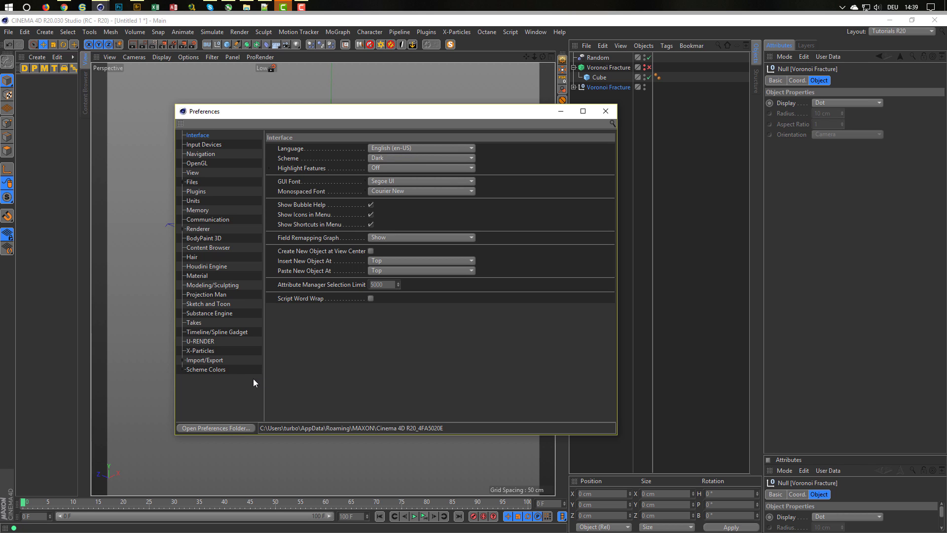
pyautogui.click(224, 429)
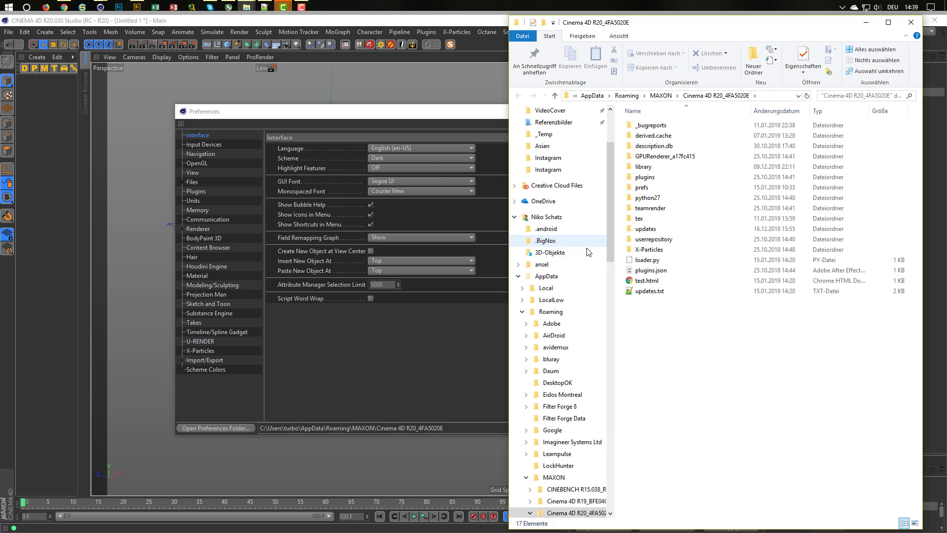
# Step: Go into the library\scripts folder inside the preferences folder
pyautogui.click(641, 169)
pyautogui.doubleClick(641, 169)
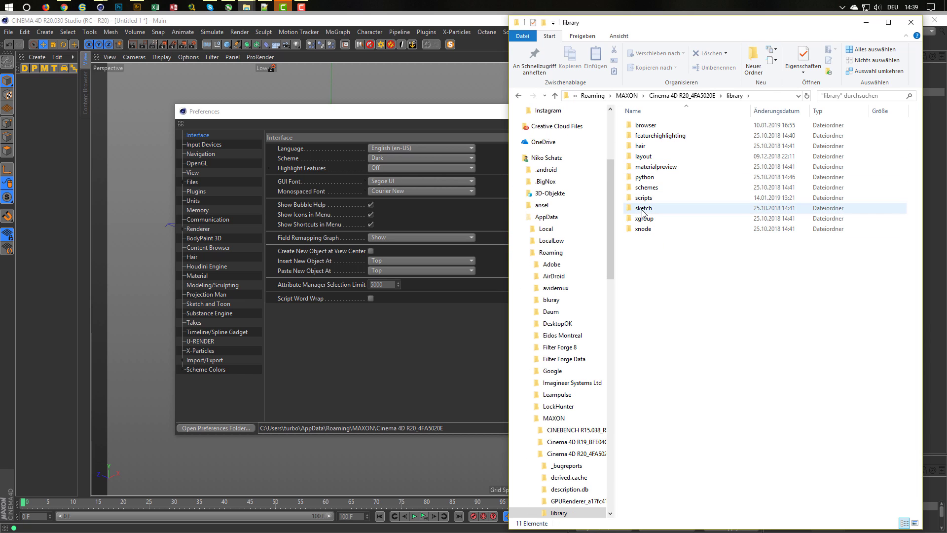
pyautogui.click(642, 199)
pyautogui.doubleClick(642, 200)
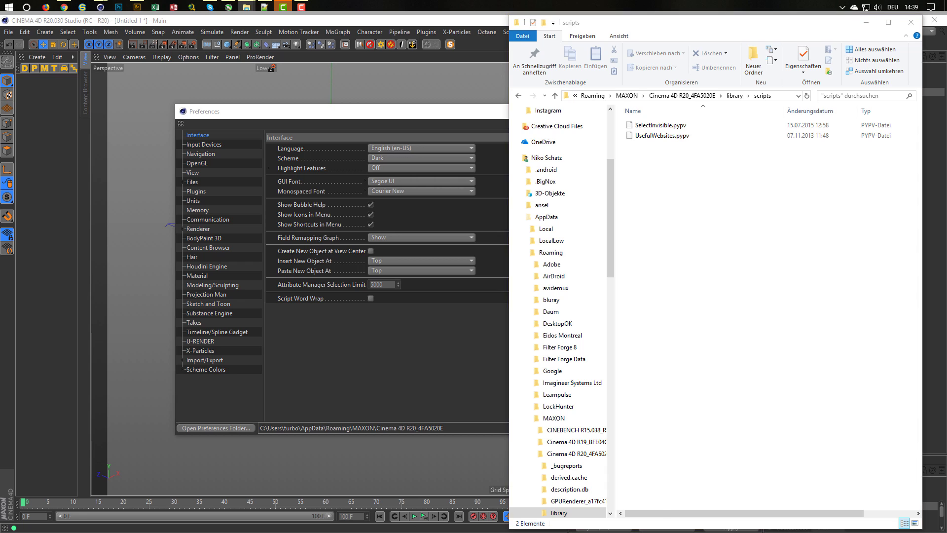
# Step: Drop SelectInvisibleChilds.rar into the scripts folder and open it in WinRAR
pyautogui.moveTo(865, 504); pyautogui.dragTo(684, 294)
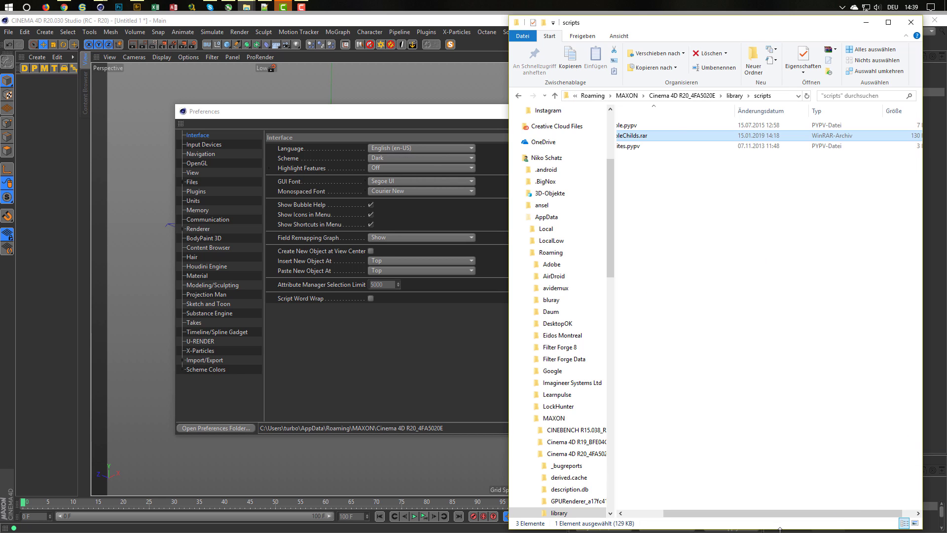
pyautogui.moveTo(754, 513); pyautogui.dragTo(639, 503)
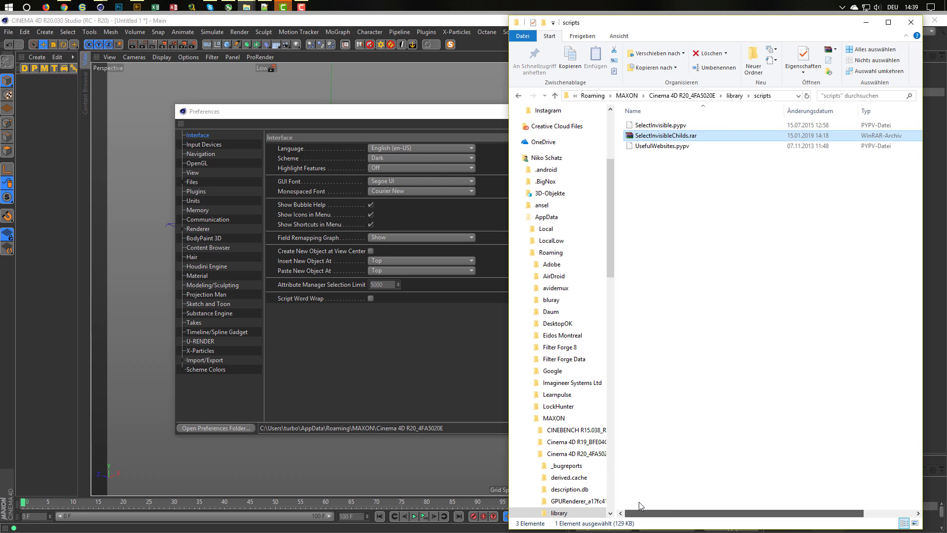
pyautogui.doubleClick(659, 136)
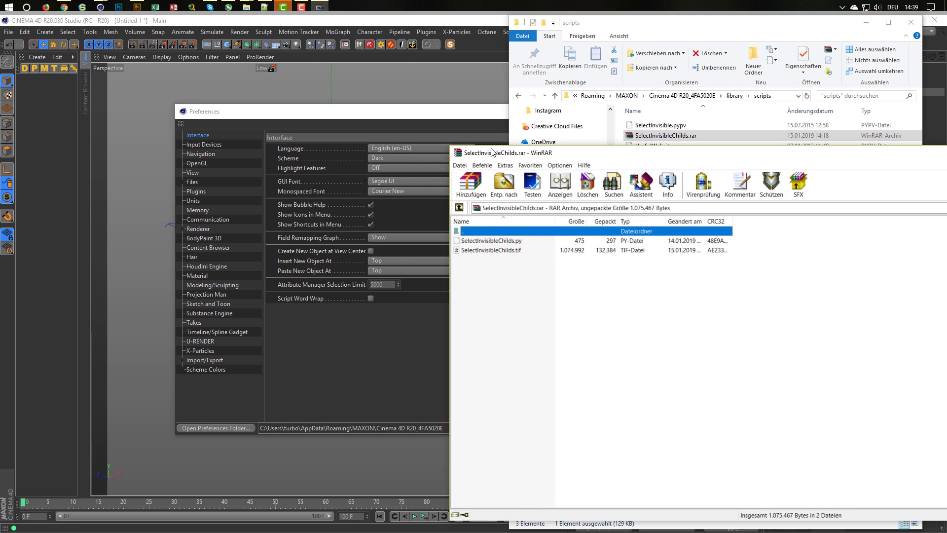
# Step: Drag SelectInvisibleChilds.py and SelectInvisibleChilds.tif from the archive into the scripts folder, then close WinRAR
pyautogui.moveTo(759, 253); pyautogui.dragTo(472, 146)
pyautogui.click(445, 239)
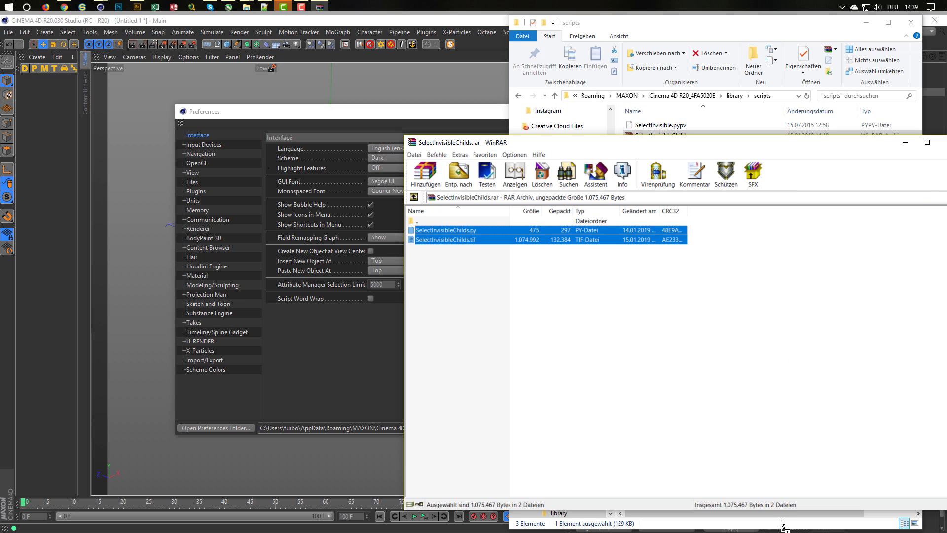
pyautogui.moveTo(778, 528); pyautogui.dragTo(781, 527)
pyautogui.click(465, 297)
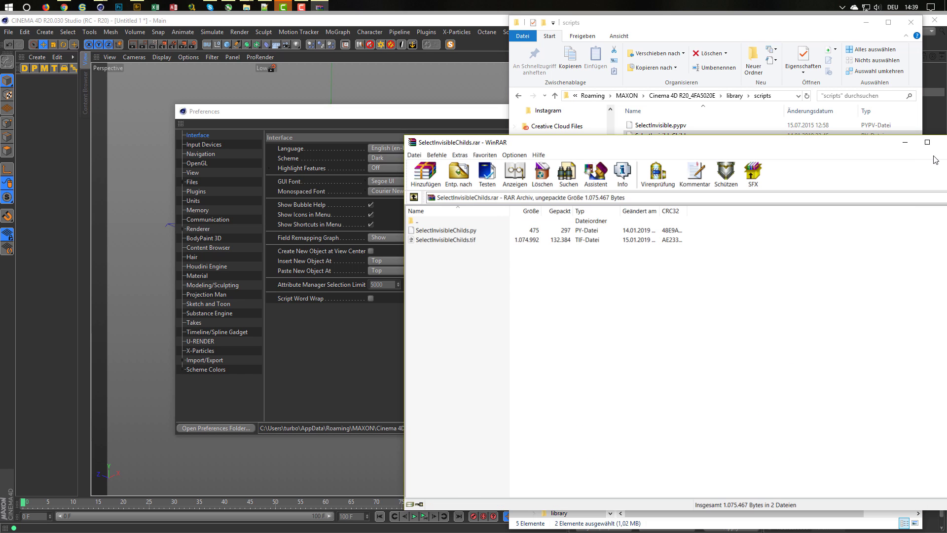
pyautogui.moveTo(941, 144); pyautogui.dragTo(855, 143)
pyautogui.click(870, 145)
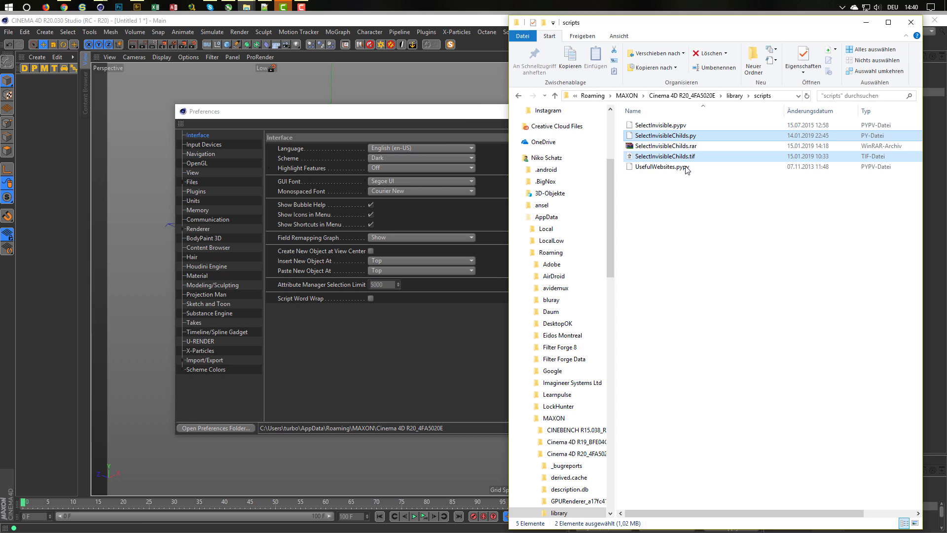
# Step: Check Cinema 4D's User Scripts list, then minimize Cinema 4D to reveal the scripts folder
pyautogui.click(504, 71)
pyautogui.click(511, 32)
pyautogui.moveTo(530, 47)
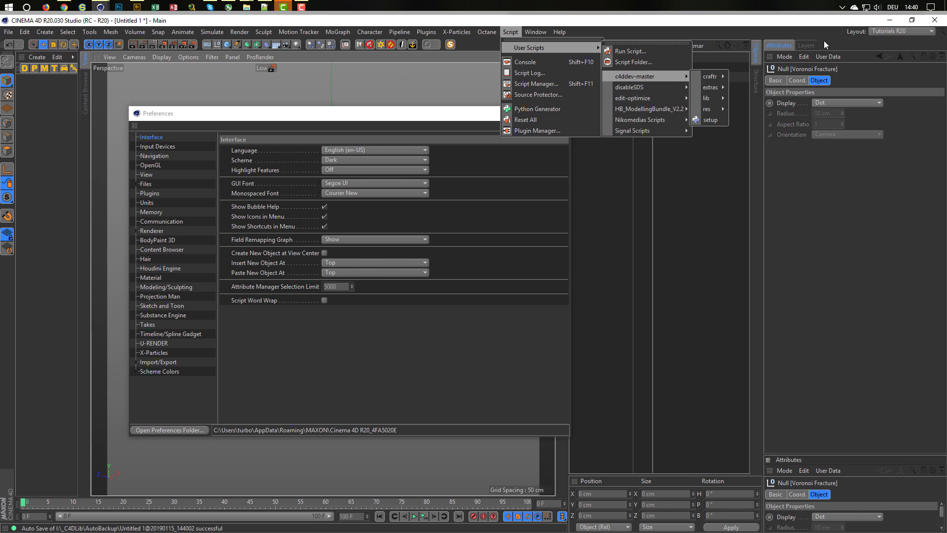
pyautogui.click(840, 30)
pyautogui.click(890, 21)
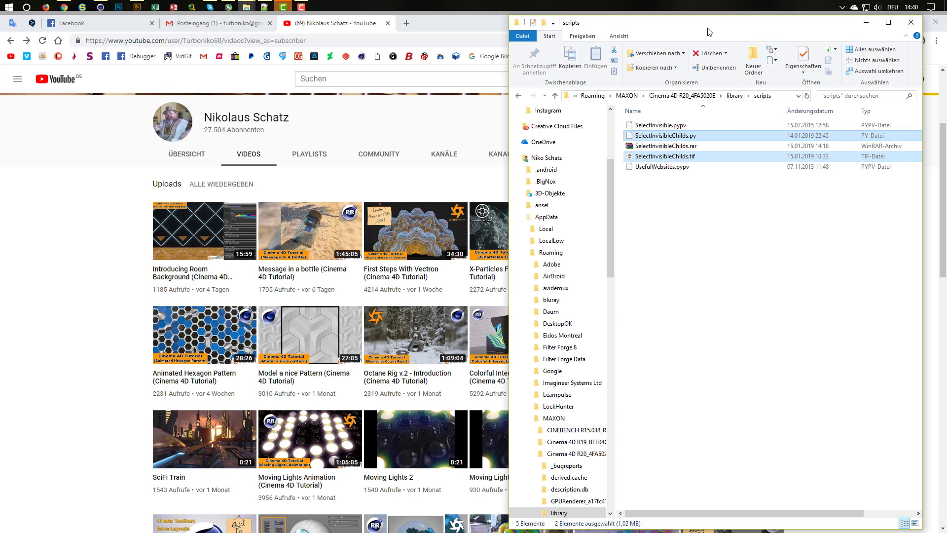
# Step: Delete the three SelectInvisibleChilds files, then permanently delete SelectInvisible.pypv, keeping UsefulWebsites.pypv
pyautogui.keyDown('ctrl'); pyautogui.click(714, 145); pyautogui.keyUp('ctrl')
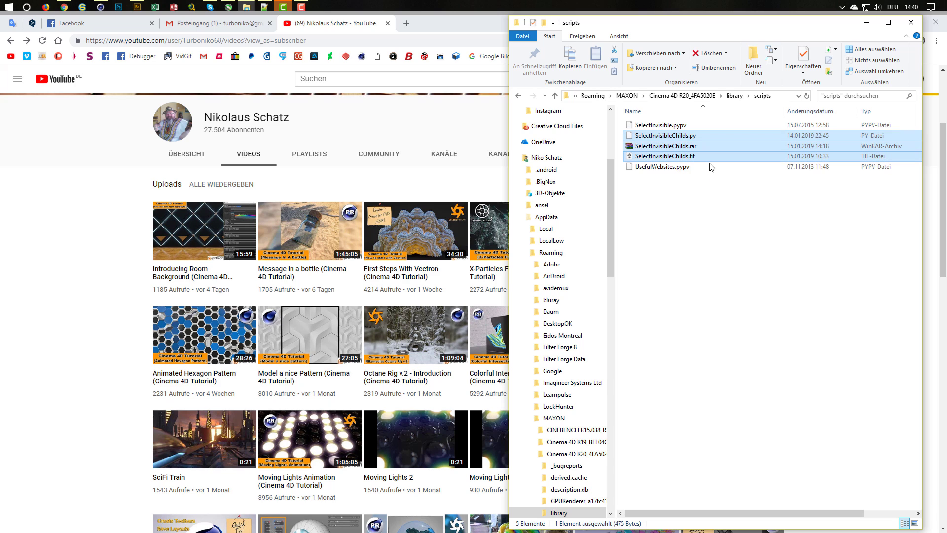
pyautogui.press('Delete')
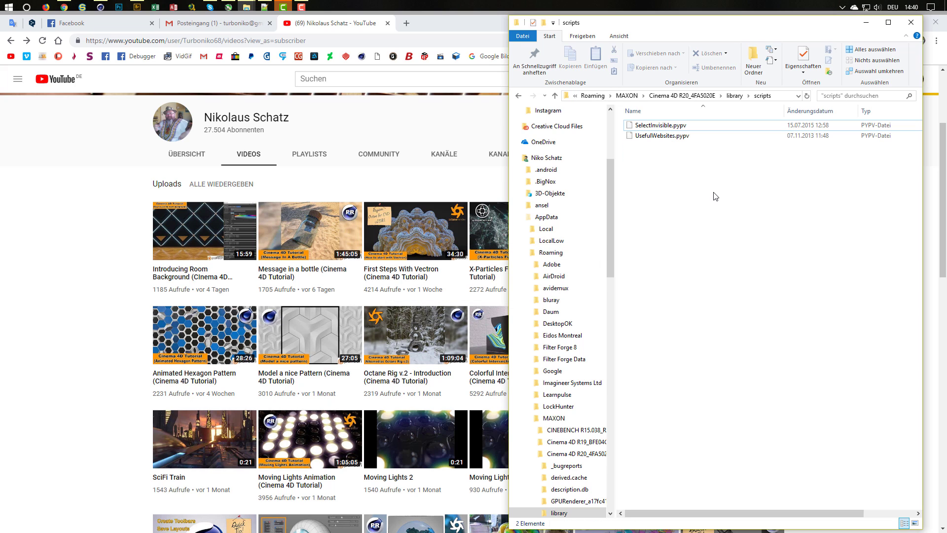
pyautogui.click(668, 128)
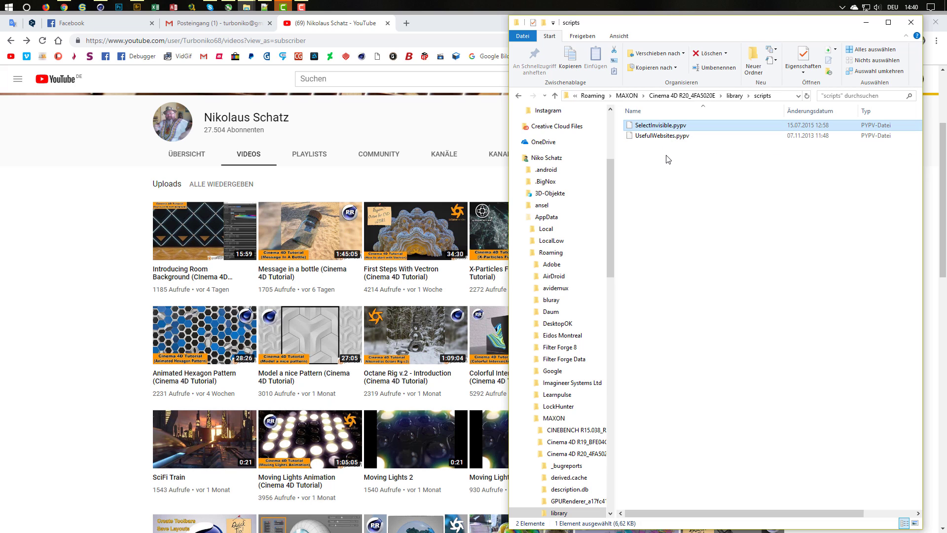
pyautogui.press('Delete')
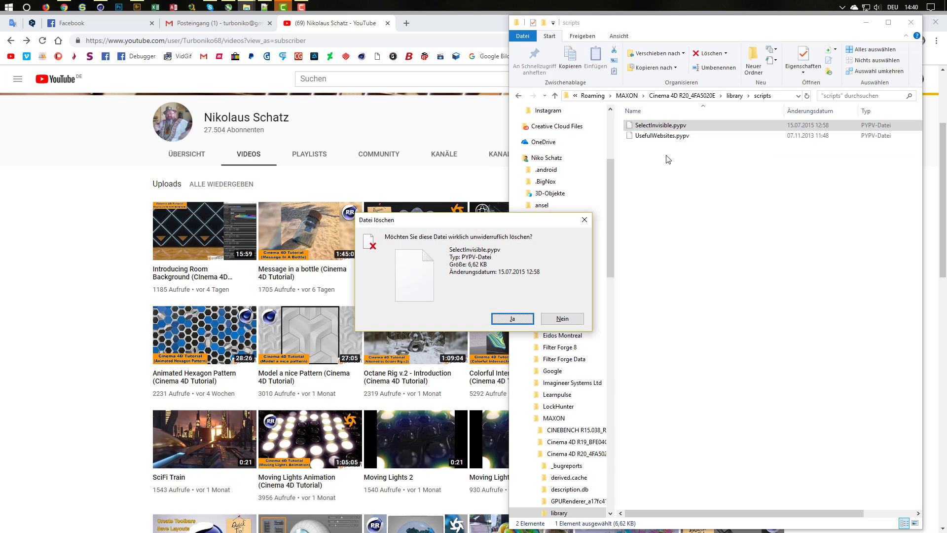
pyautogui.press('Return')
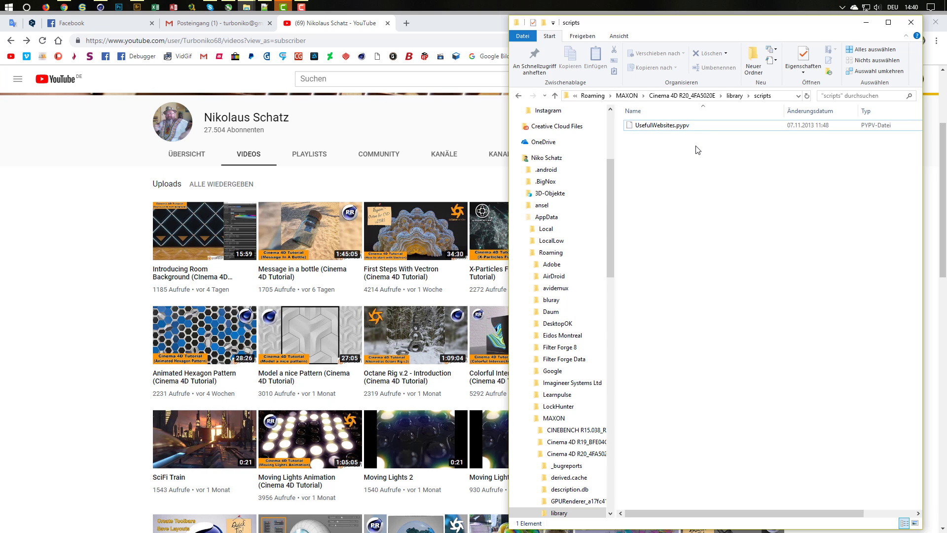
pyautogui.click(911, 23)
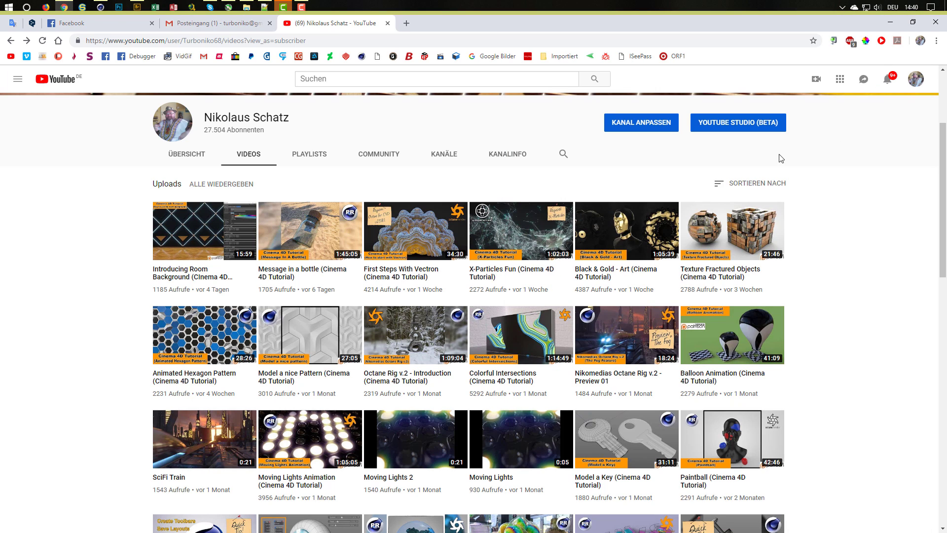